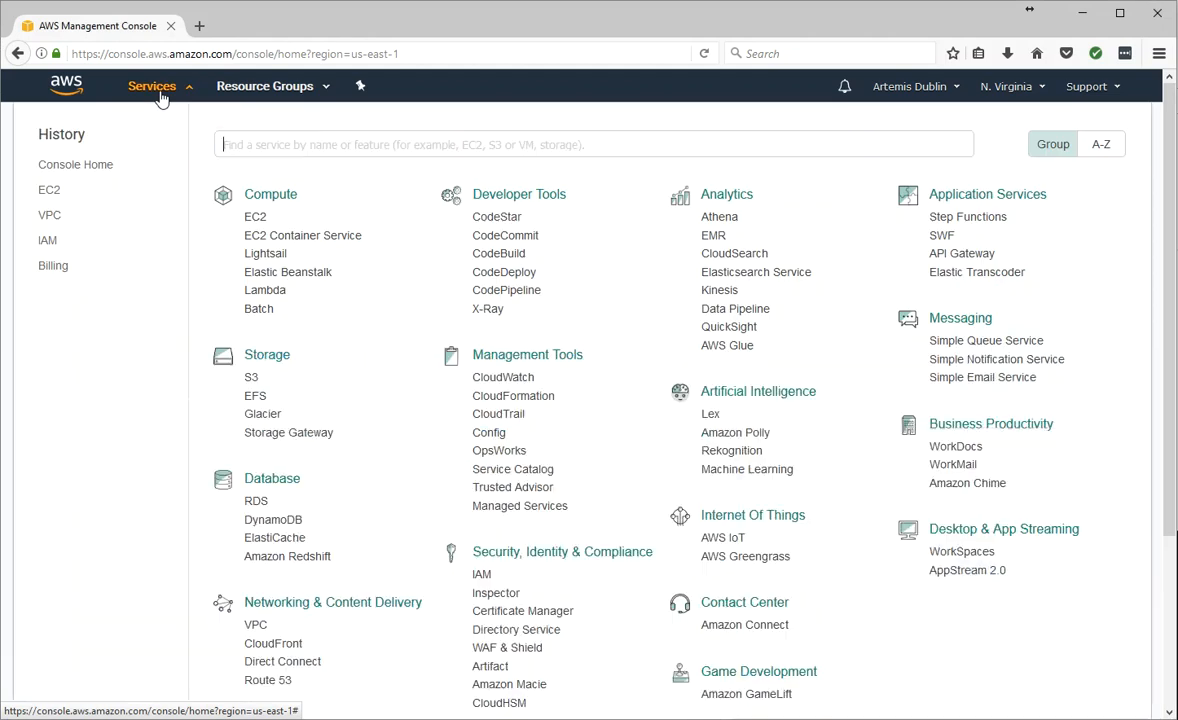
# Start launching a new EC2 instance and choose the Amazon Linux AMI 2017.03.1 (HVM), SSD Volume Type image
pyautogui.click(255, 219)
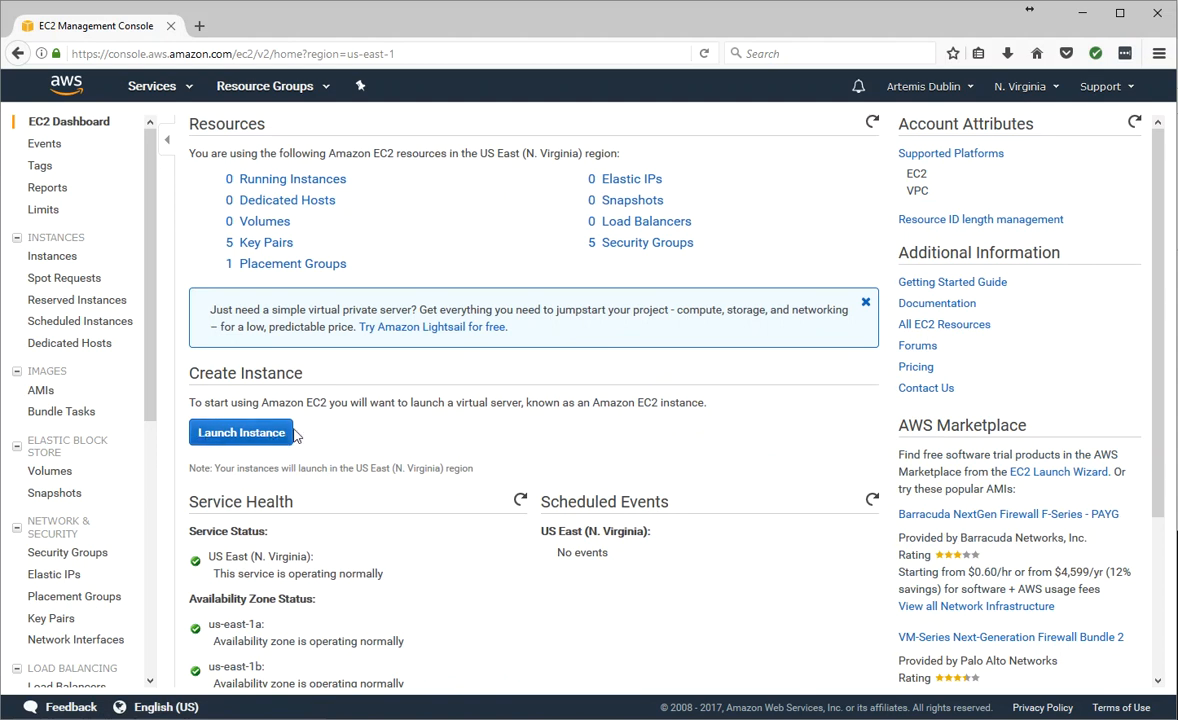
pyautogui.click(236, 446)
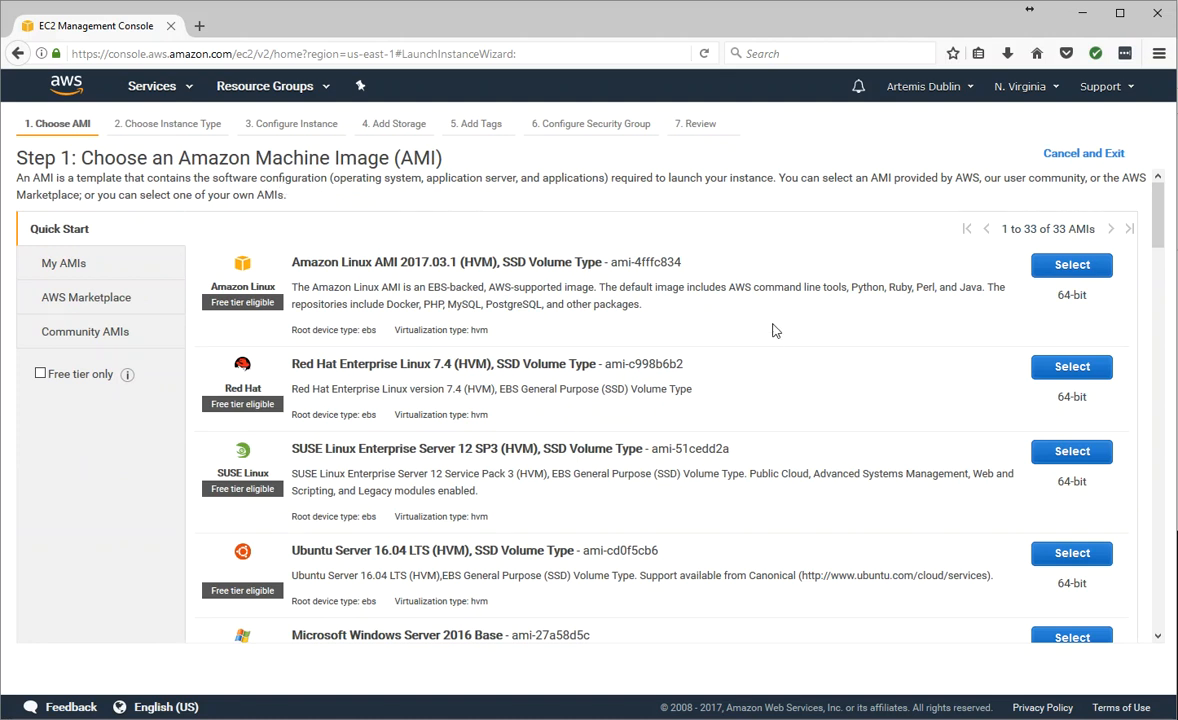
pyautogui.scroll(-10, 773, 287)
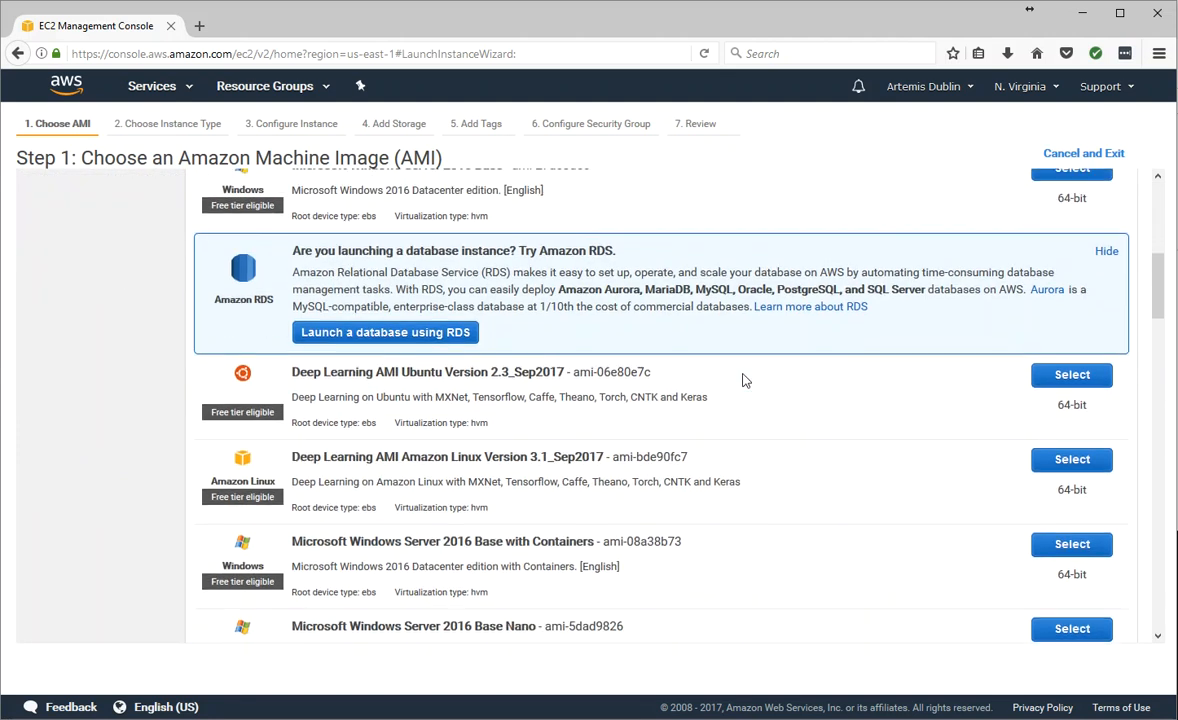
pyautogui.scroll(10, 790, 469)
pyautogui.scroll(2, 790, 469)
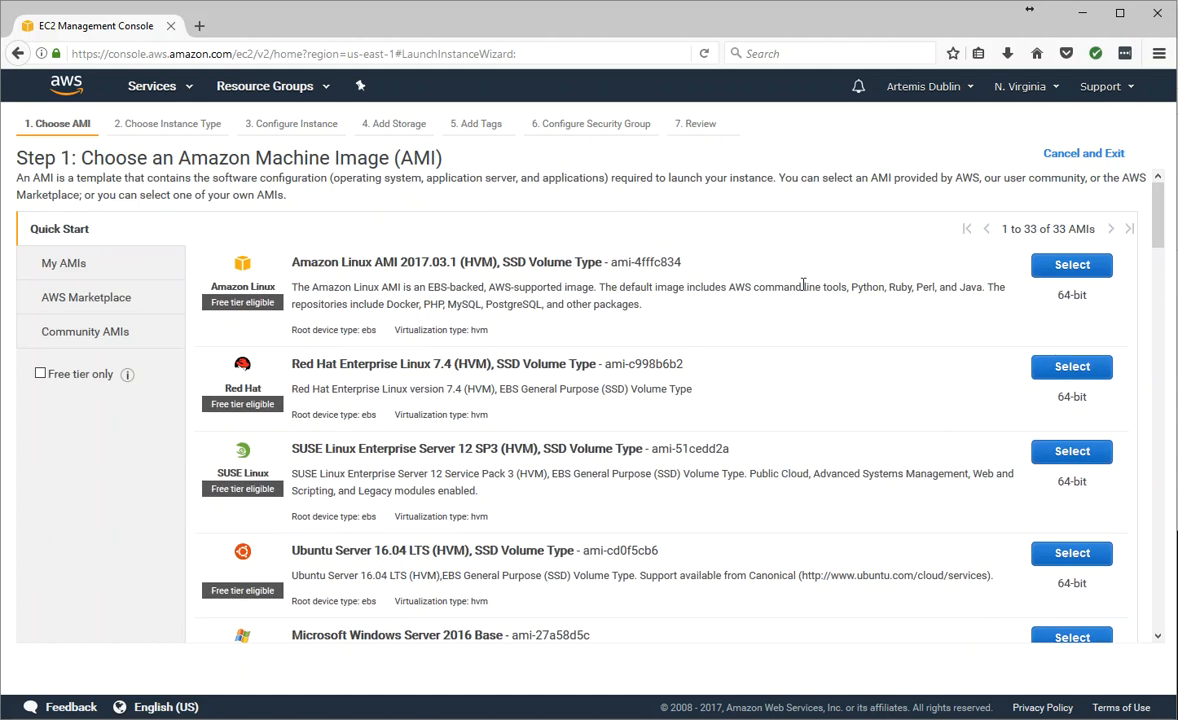
pyautogui.click(1066, 272)
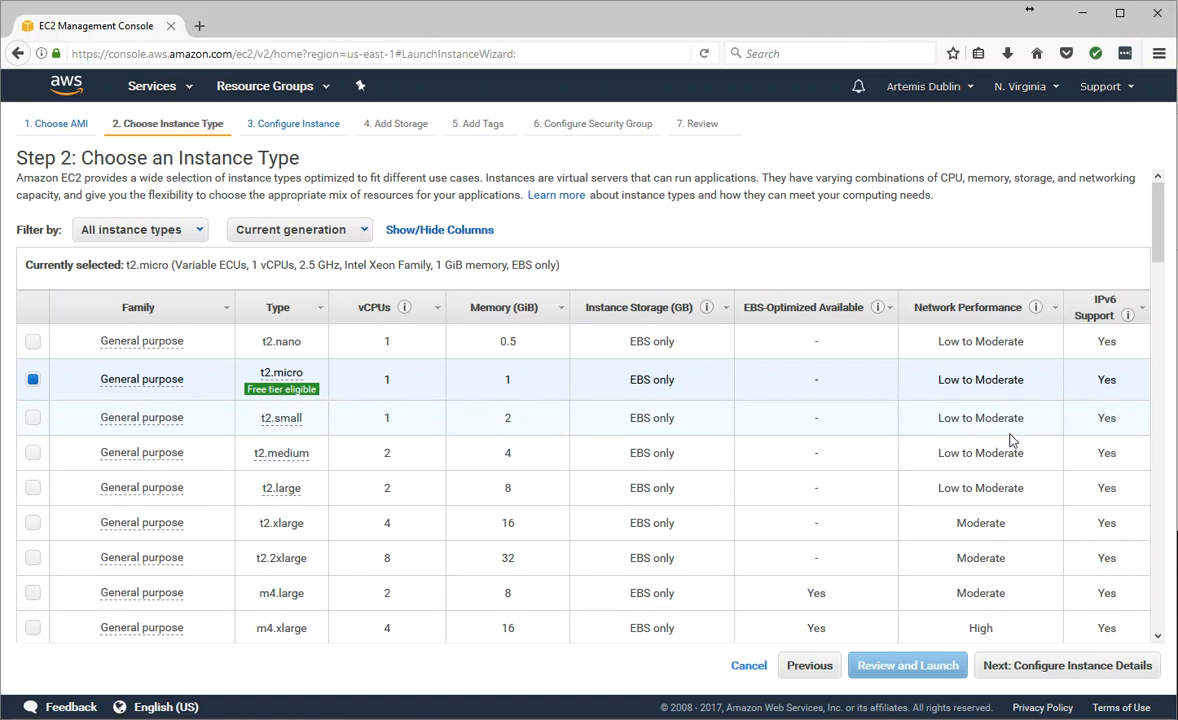
# Look through the instance types, keep t2.micro and continue to the instance details
pyautogui.scroll(-5, 1015, 520)
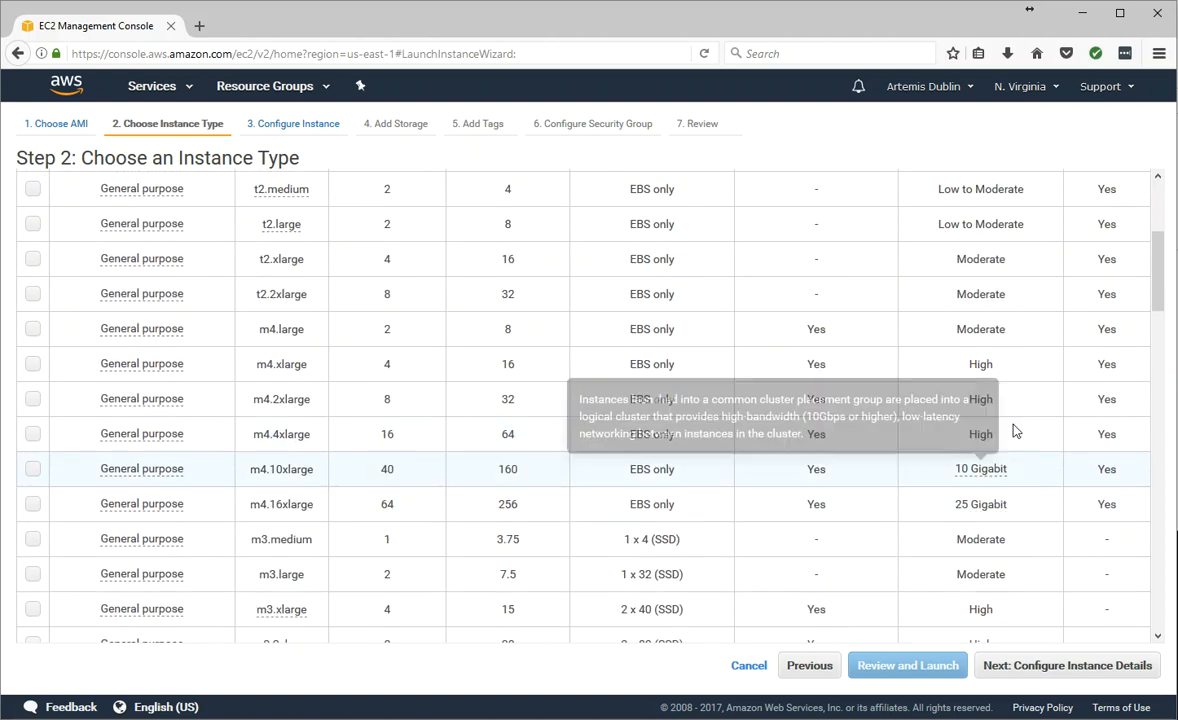
pyautogui.scroll(5, 990, 430)
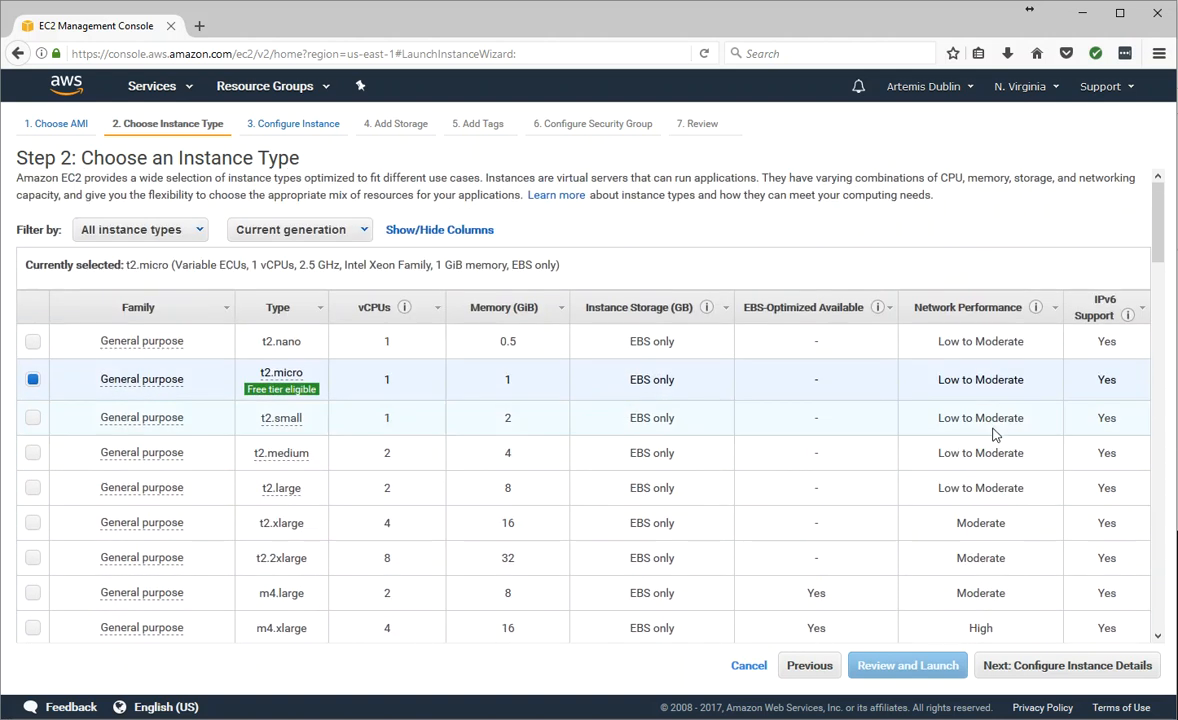
pyautogui.scroll(-2, 1008, 512)
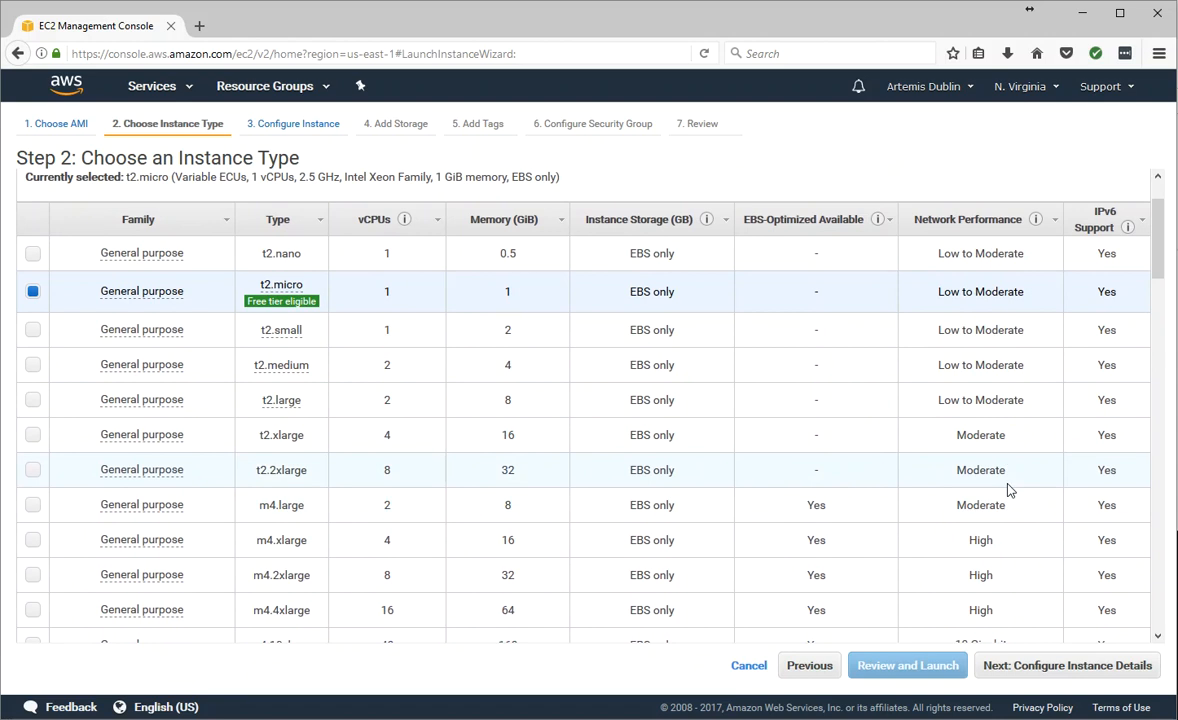
pyautogui.scroll(2, 1008, 500)
pyautogui.click(1060, 665)
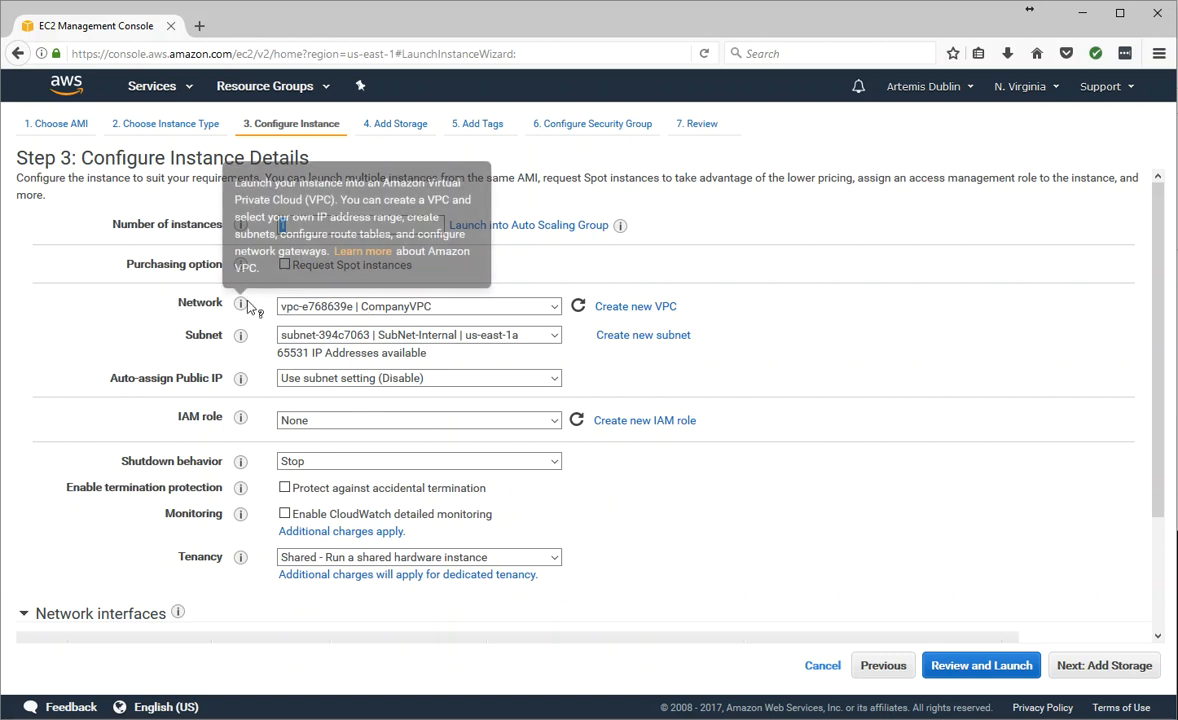
# Keep the CompanyVPC network with the SubNet-Internal subnet, and set Auto-assign Public IP to Enable
pyautogui.click(554, 307)
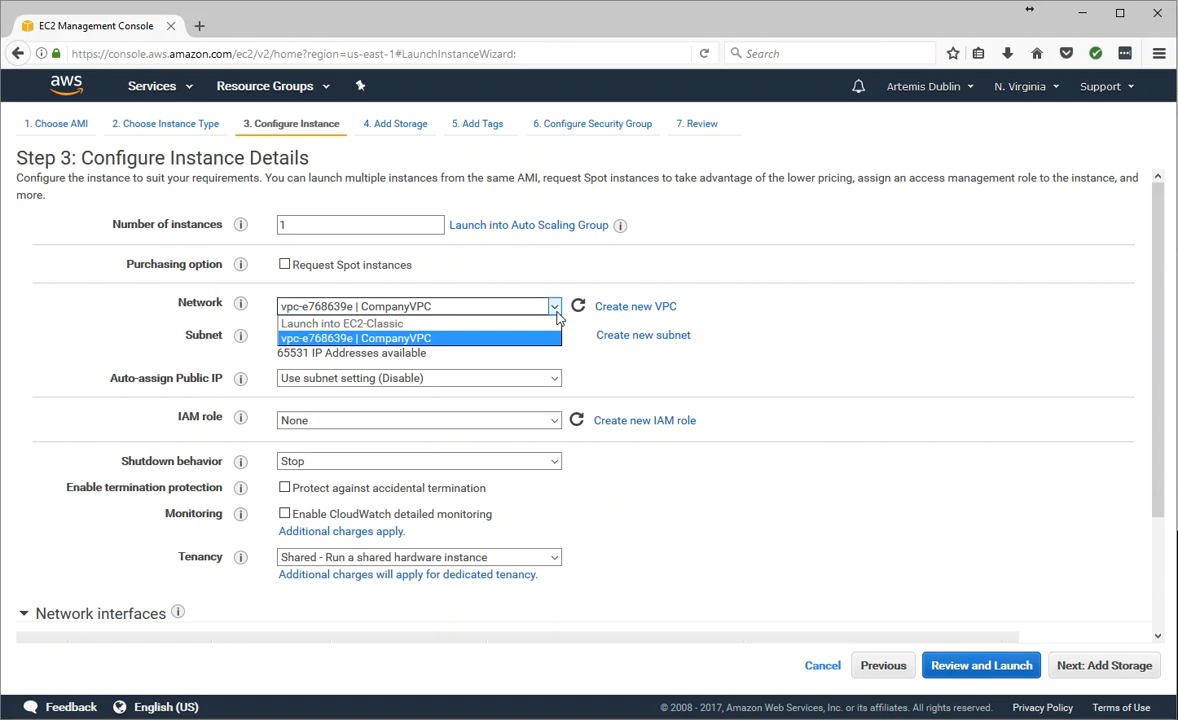
pyautogui.click(553, 338)
pyautogui.click(555, 337)
pyautogui.click(555, 341)
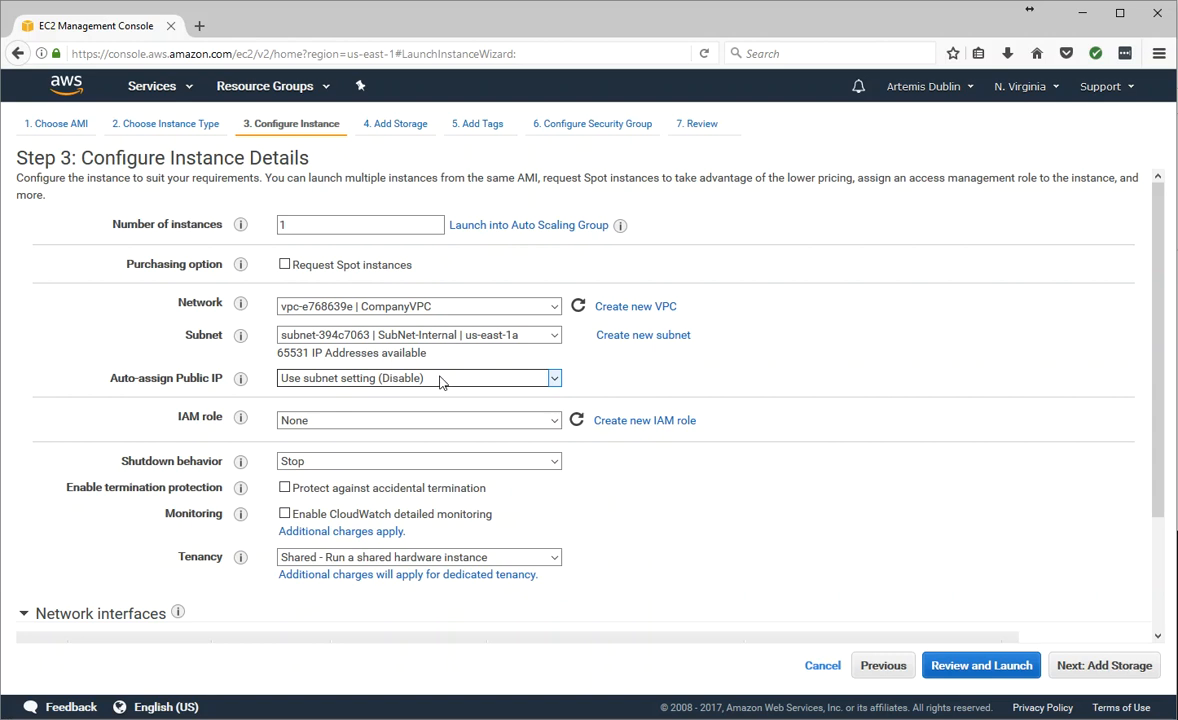
pyautogui.click(449, 386)
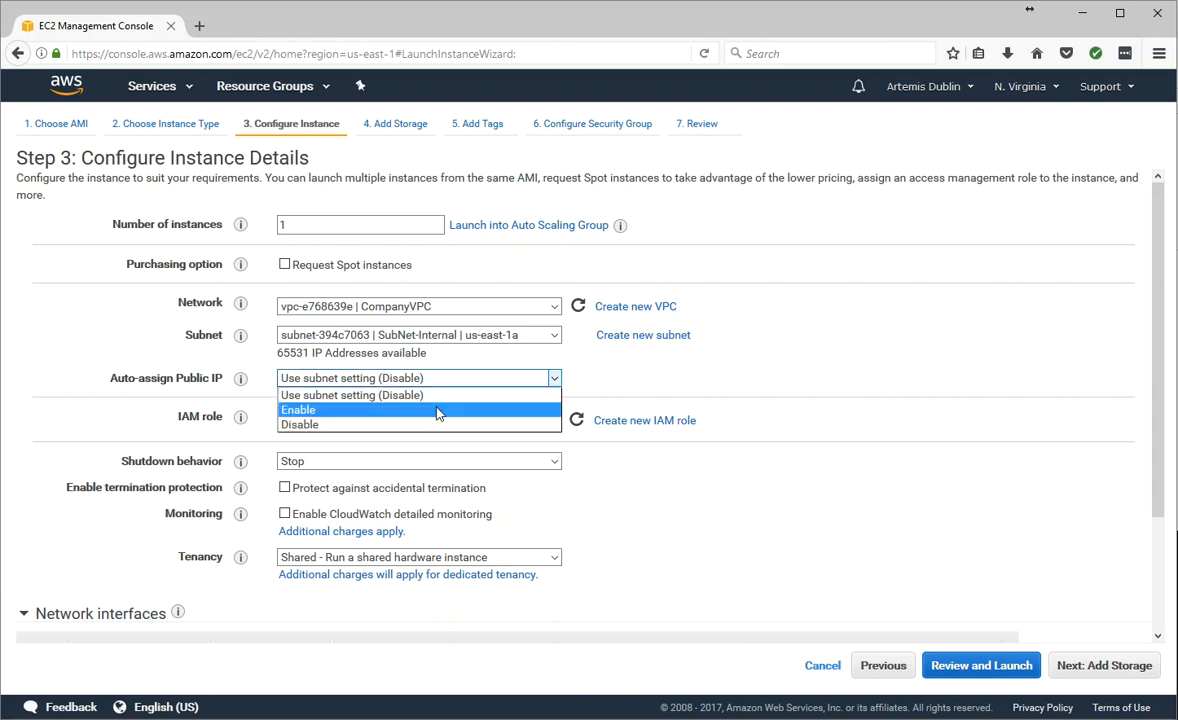
pyautogui.click(437, 410)
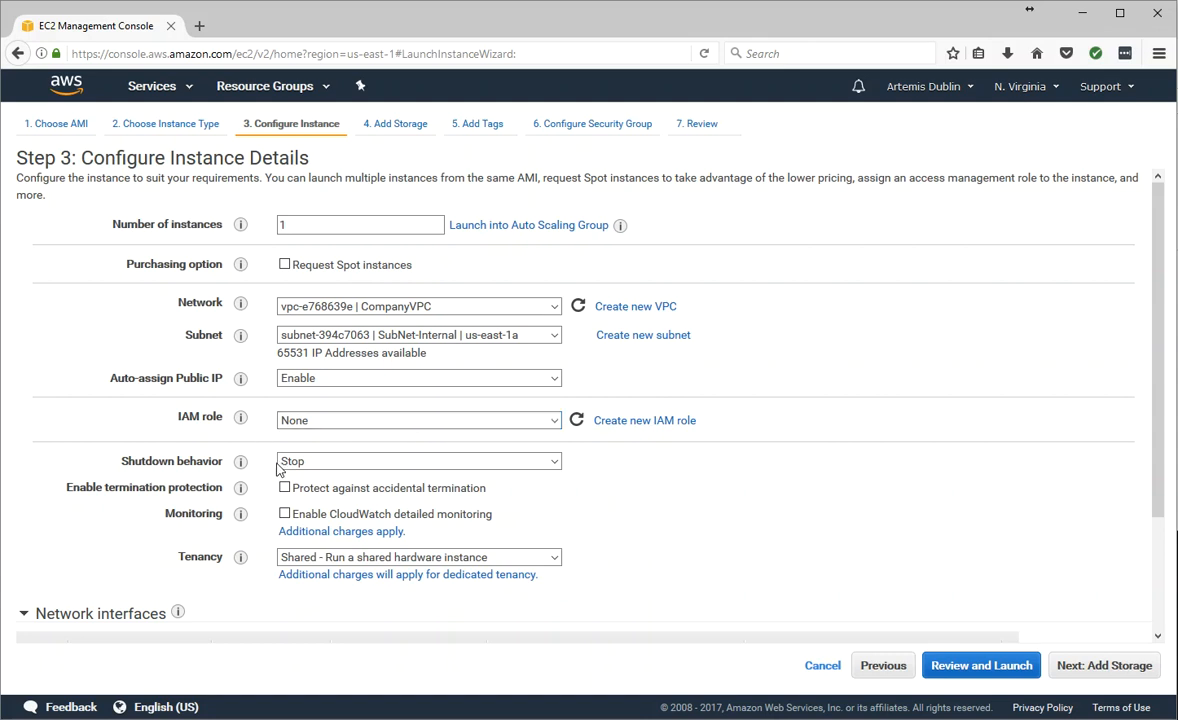
# Check the shutdown and tenancy options, keep Stop and Shared, and continue to the storage settings
pyautogui.click(555, 463)
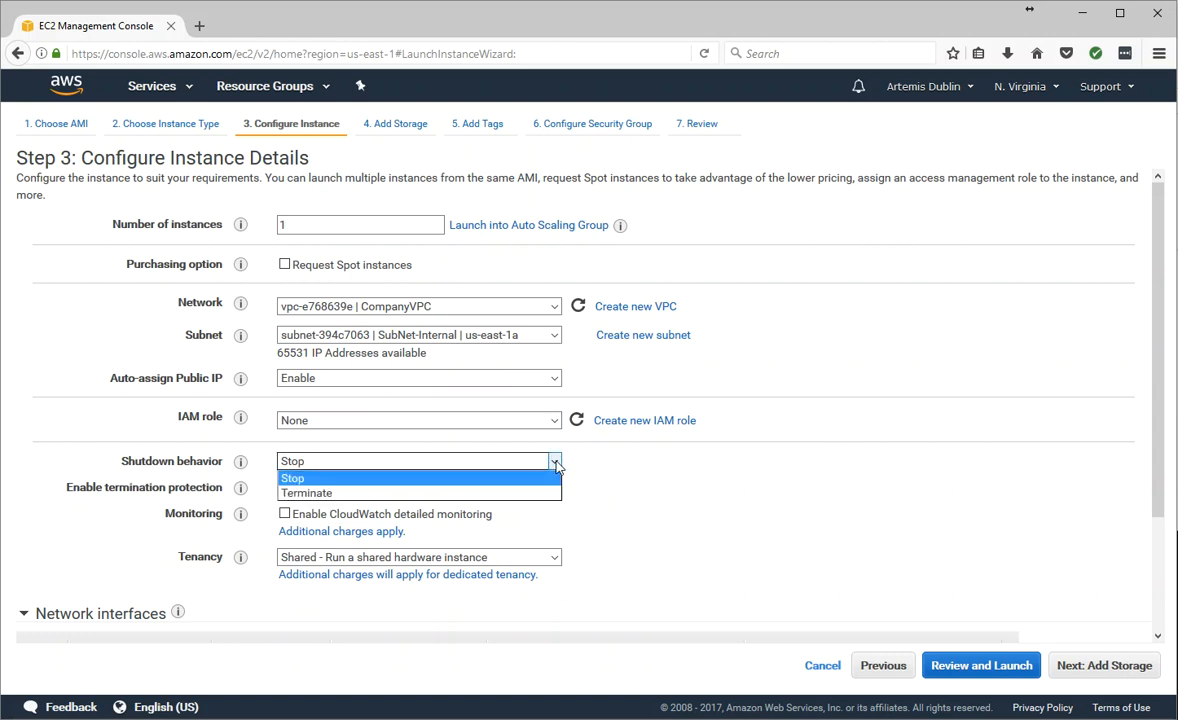
pyautogui.click(556, 464)
pyautogui.click(557, 473)
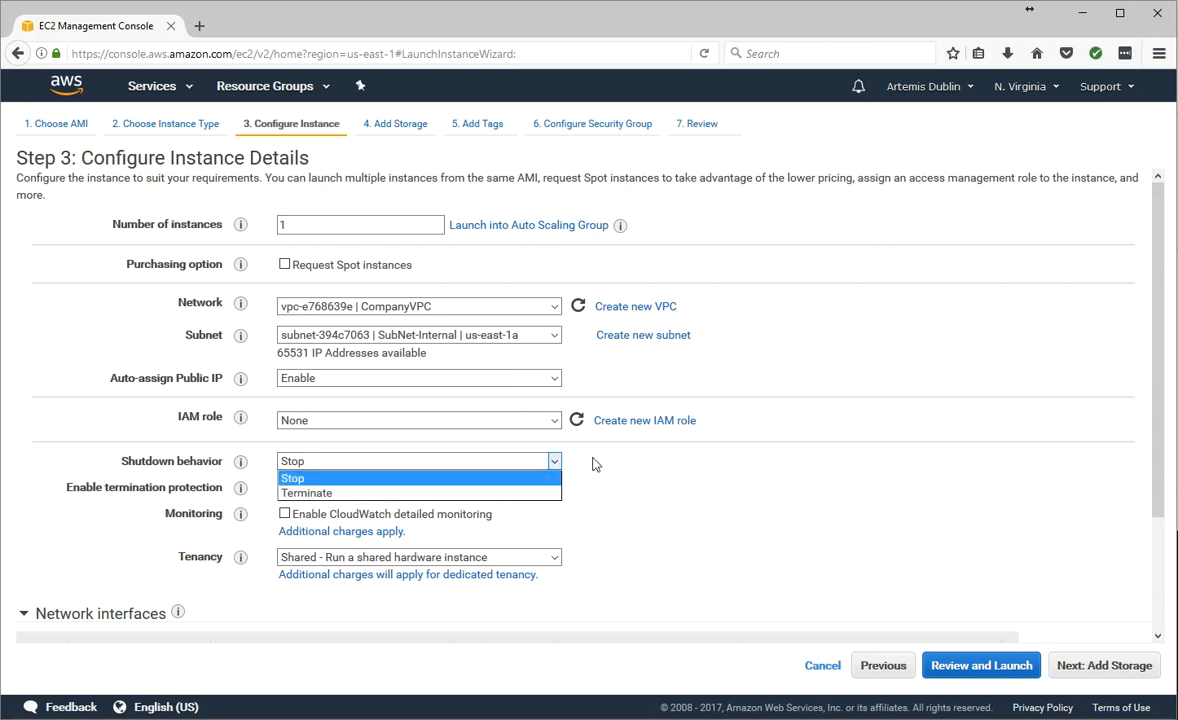
pyautogui.click(590, 465)
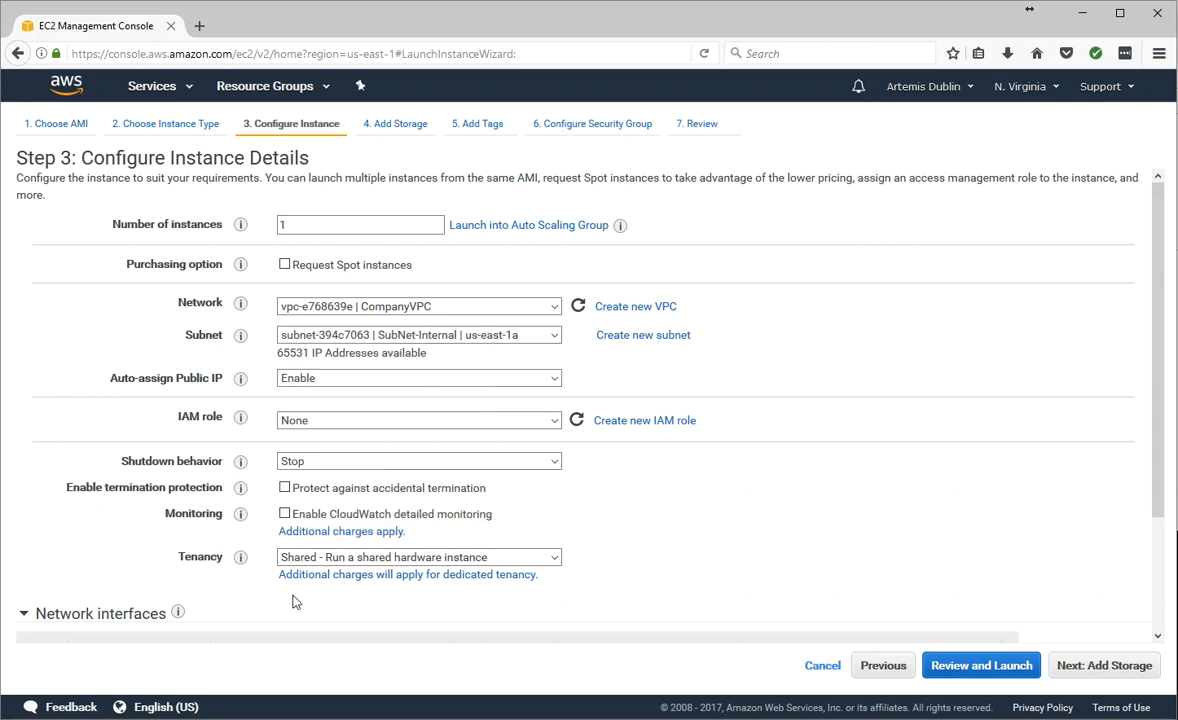
pyautogui.click(555, 558)
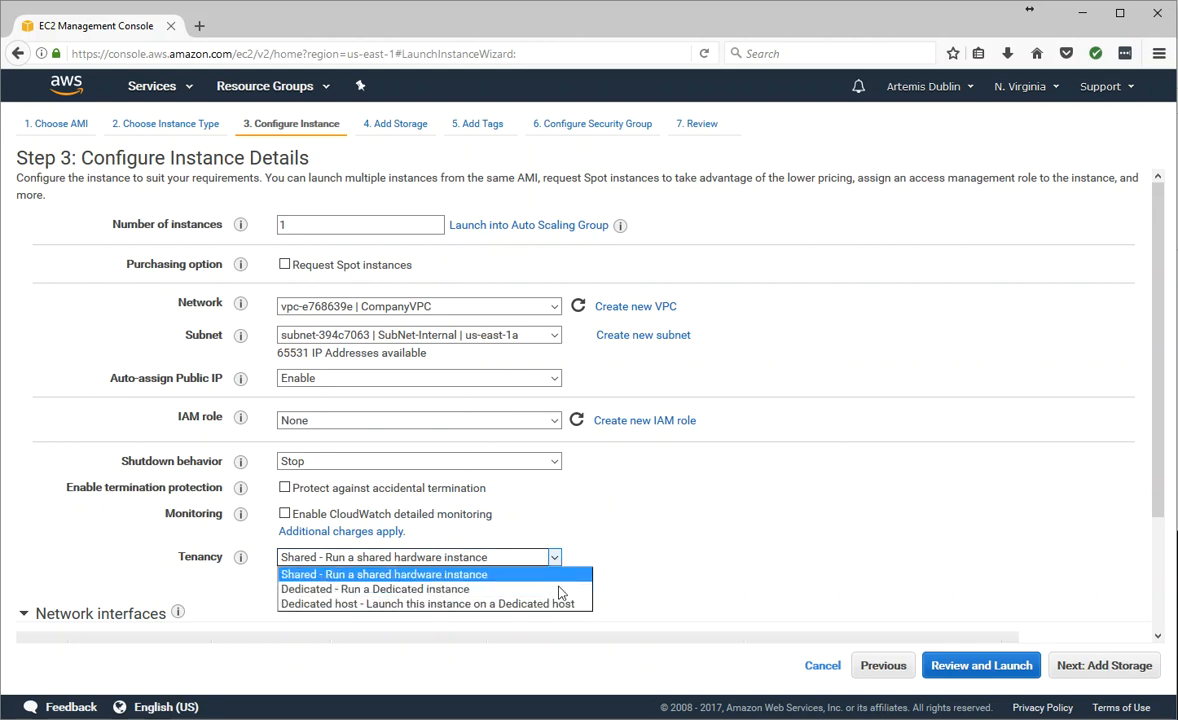
pyautogui.click(654, 595)
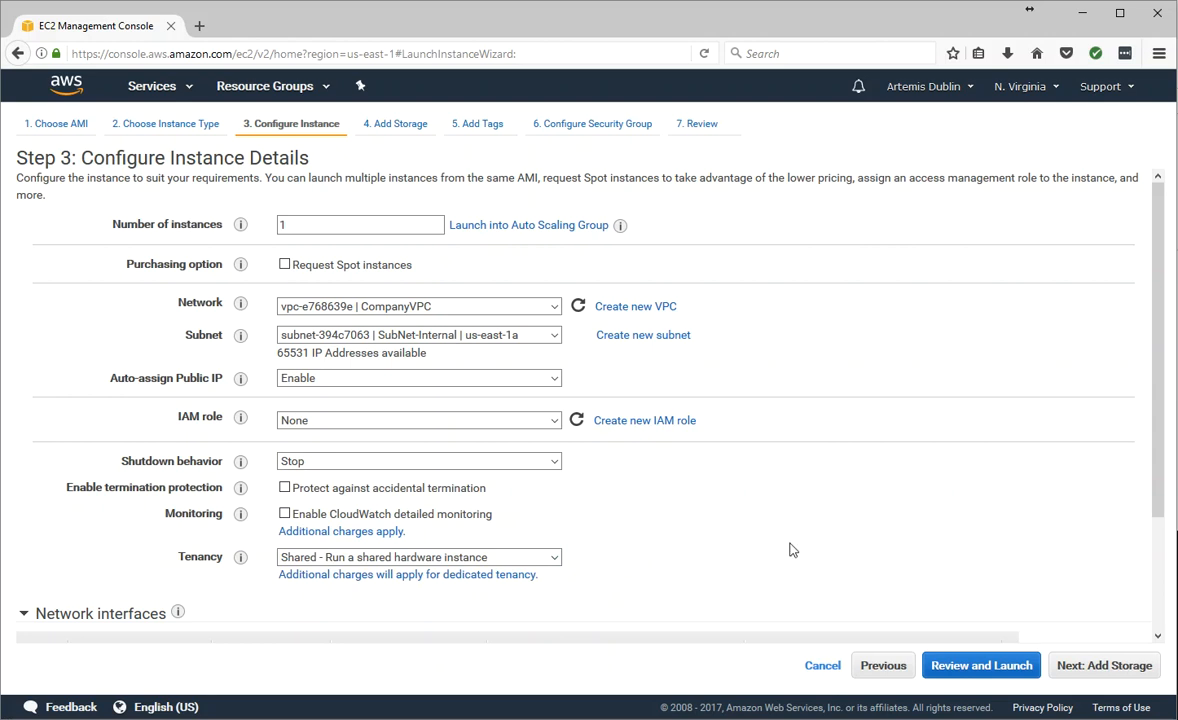
pyautogui.click(1090, 665)
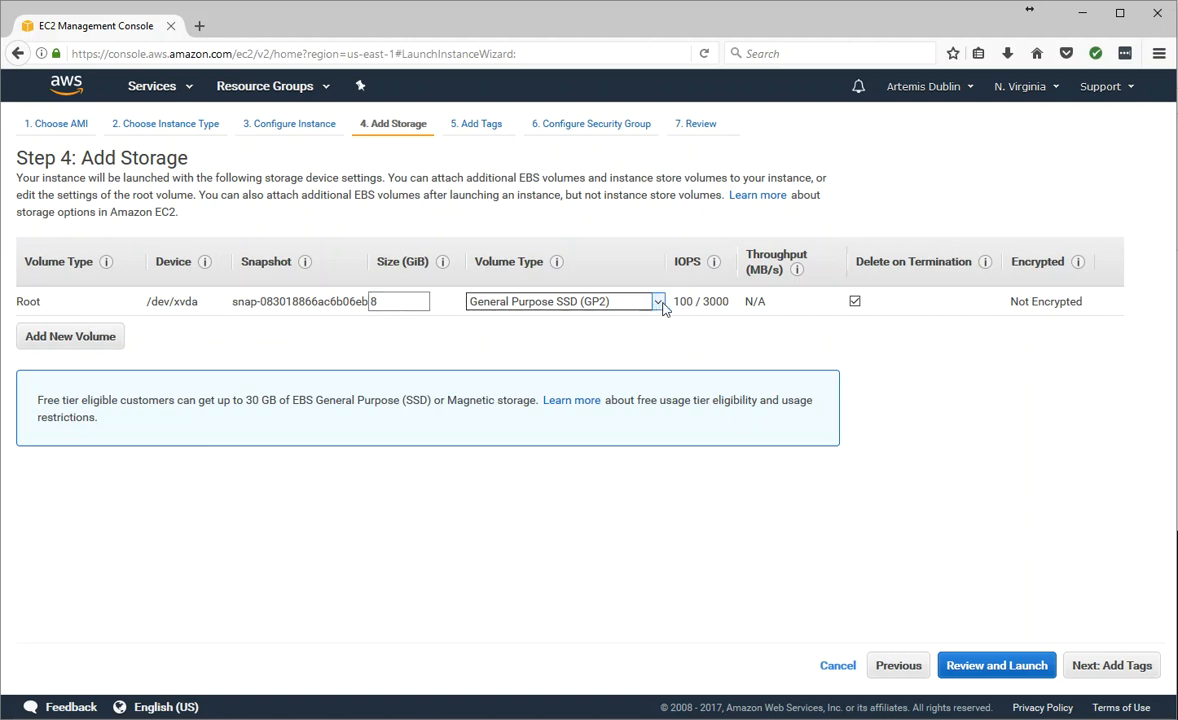
# Check the root volume's type options, keep General Purpose SSD (GP2), and continue to the tags
pyautogui.moveTo(670, 309)
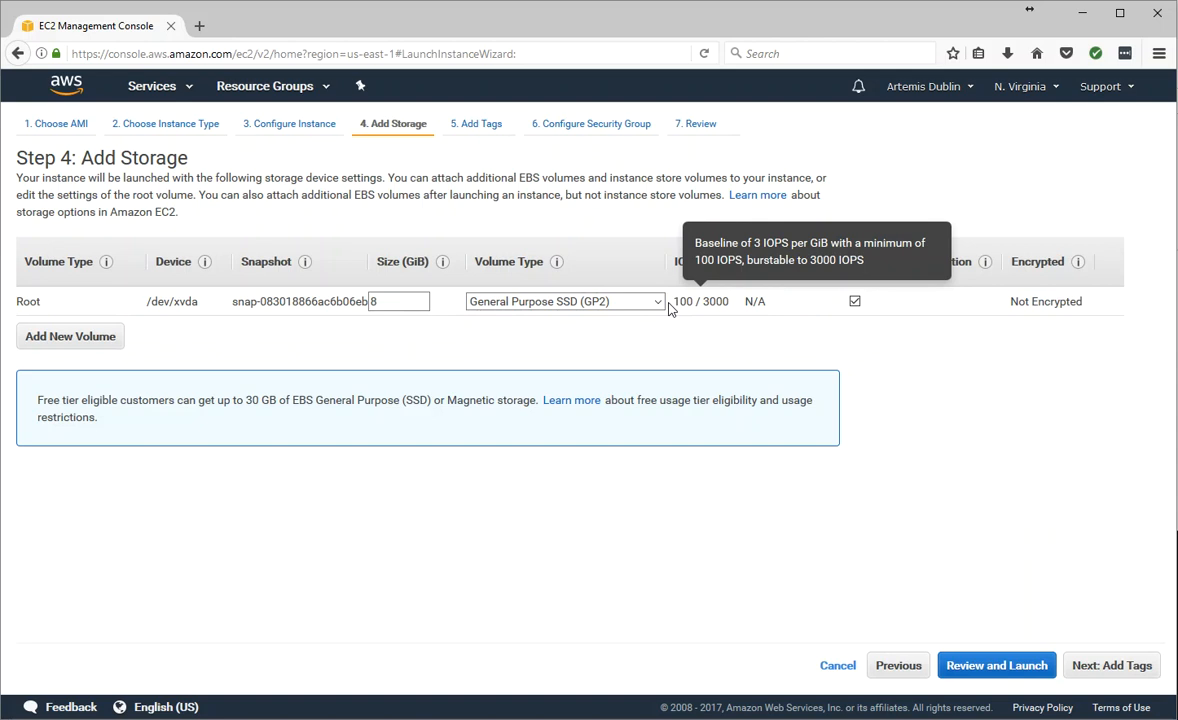
pyautogui.click(658, 310)
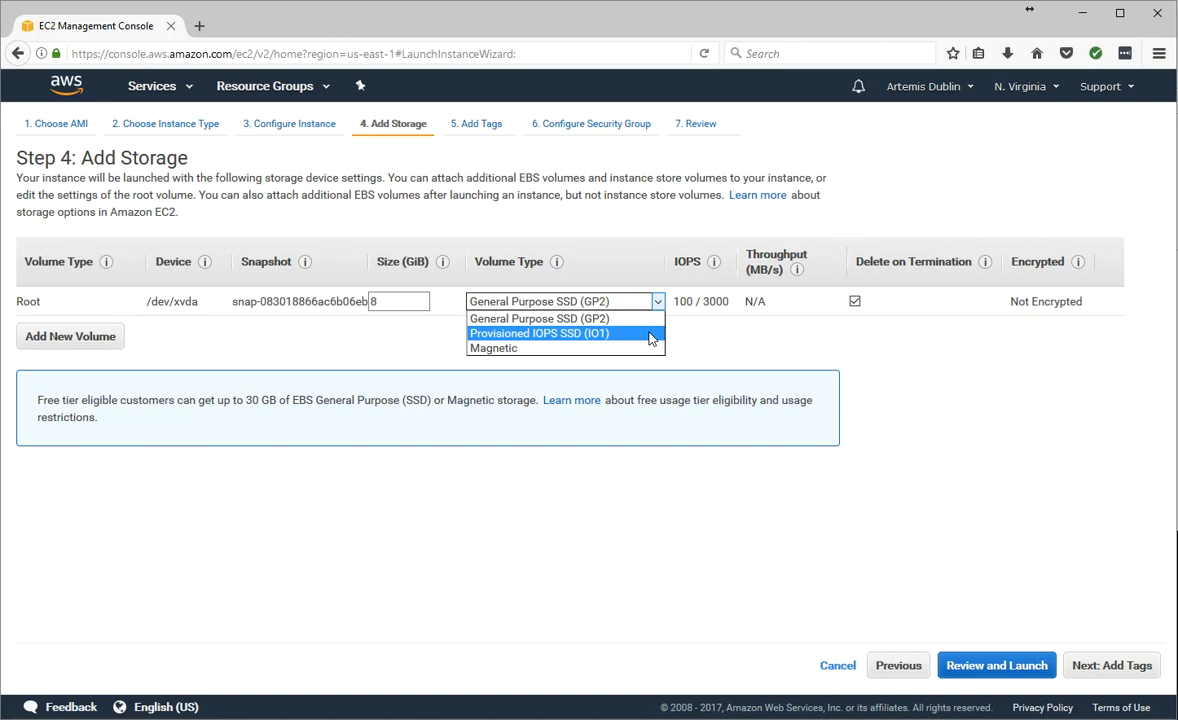
pyautogui.click(882, 332)
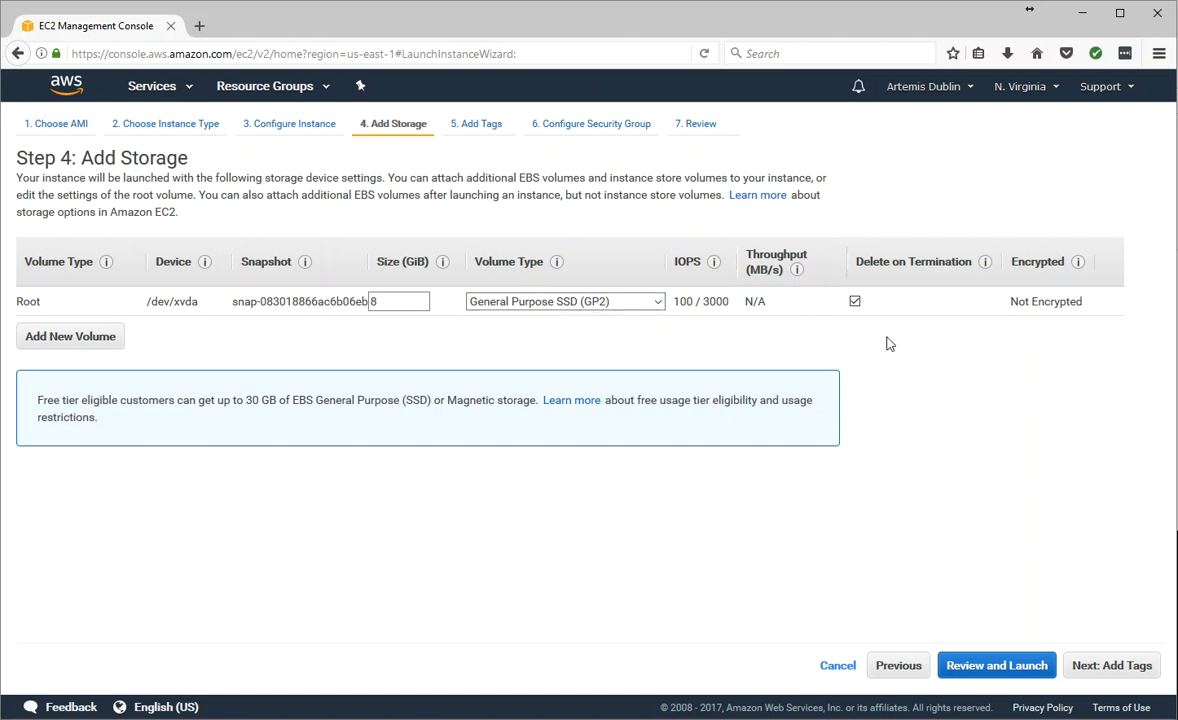
pyautogui.click(1136, 667)
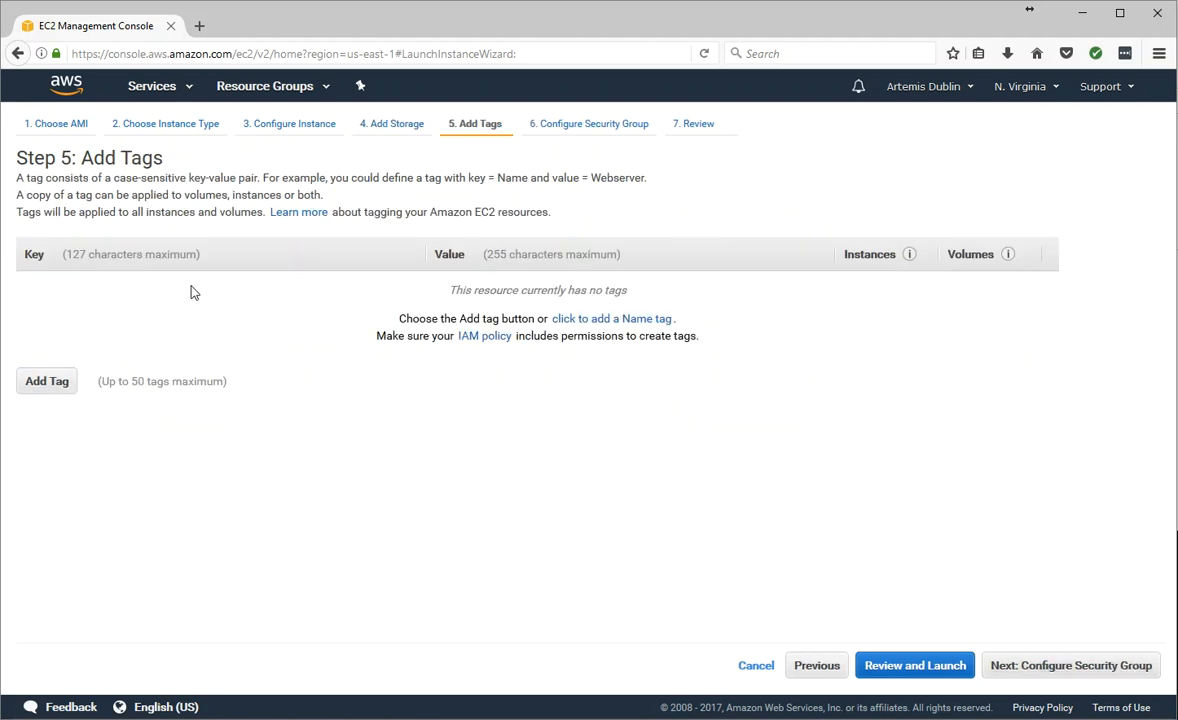
# Add a tag with key ec2-name and value server1, and accept the default new security group to reach the launch review
pyautogui.click(52, 382)
pyautogui.click(142, 288)
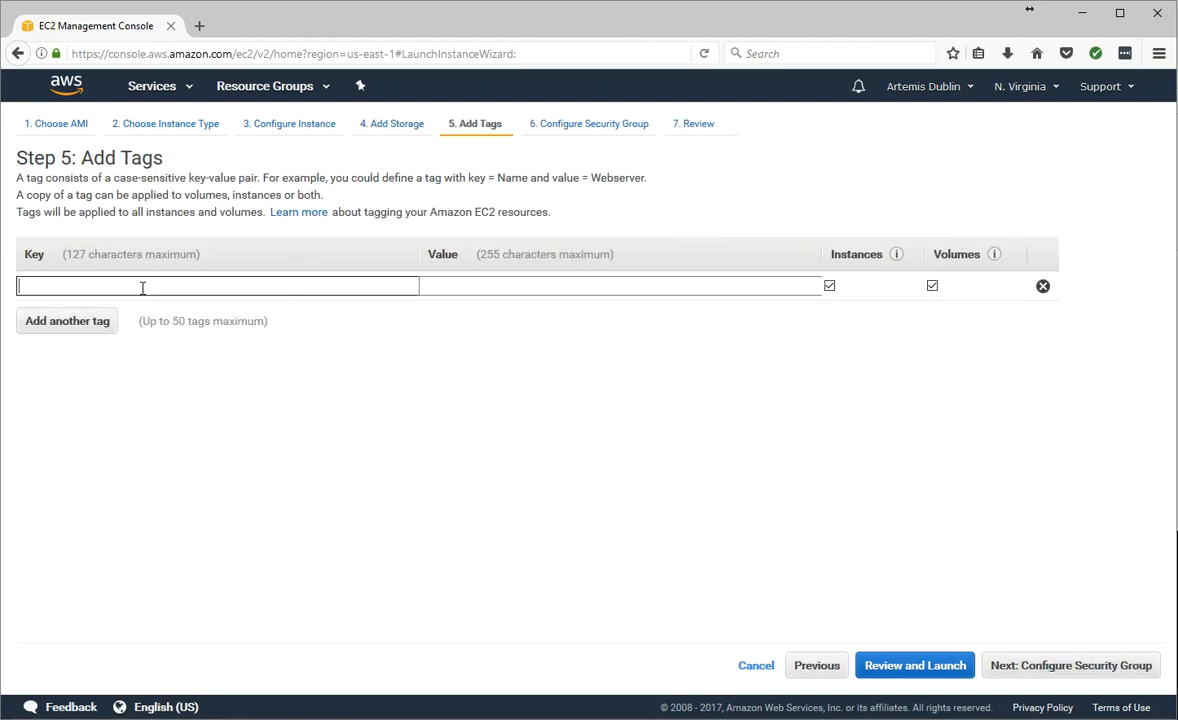
pyautogui.write('ec2-name')
pyautogui.click(483, 291)
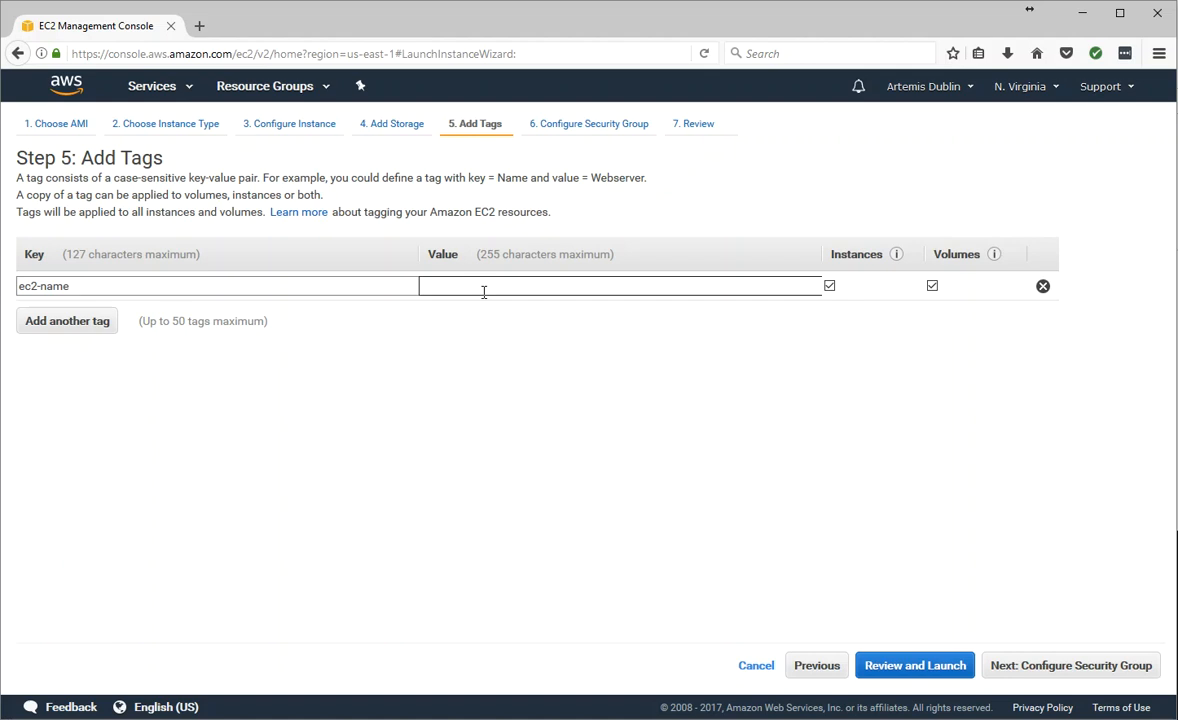
pyautogui.write('erver')
pyautogui.click(1081, 673)
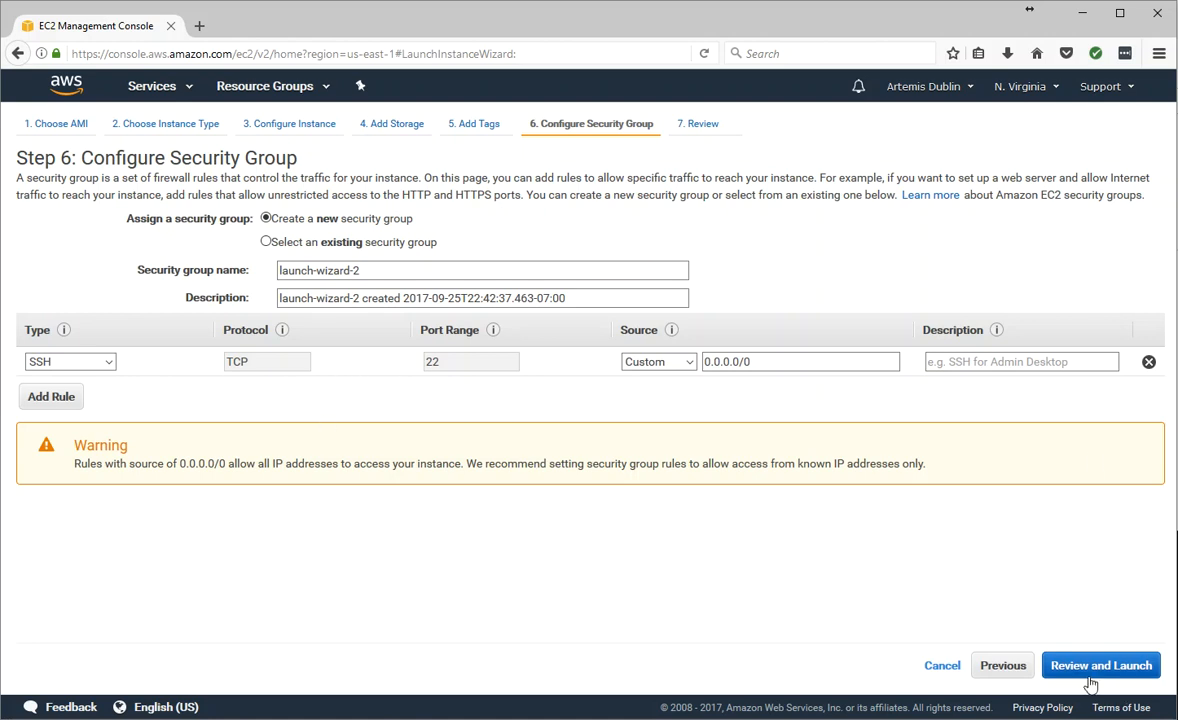
pyautogui.click(1060, 664)
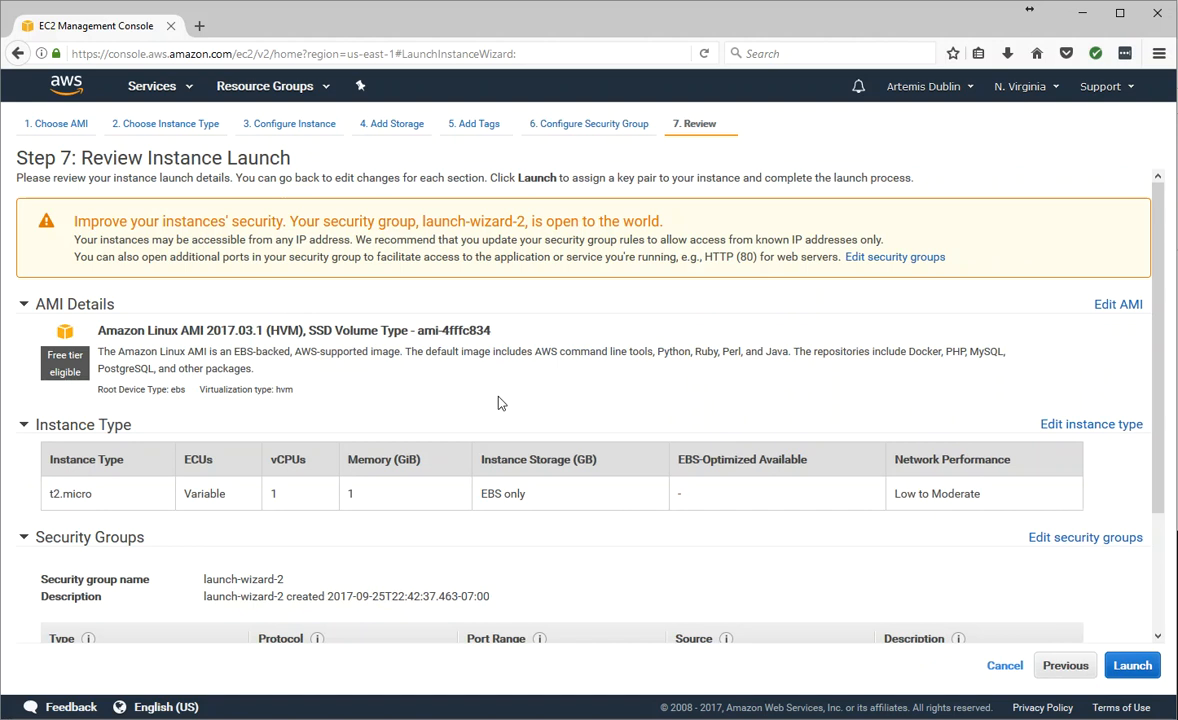
# Review the launch summary, expanding the instance details, storage and tags sections
pyautogui.scroll(-3, 501, 402)
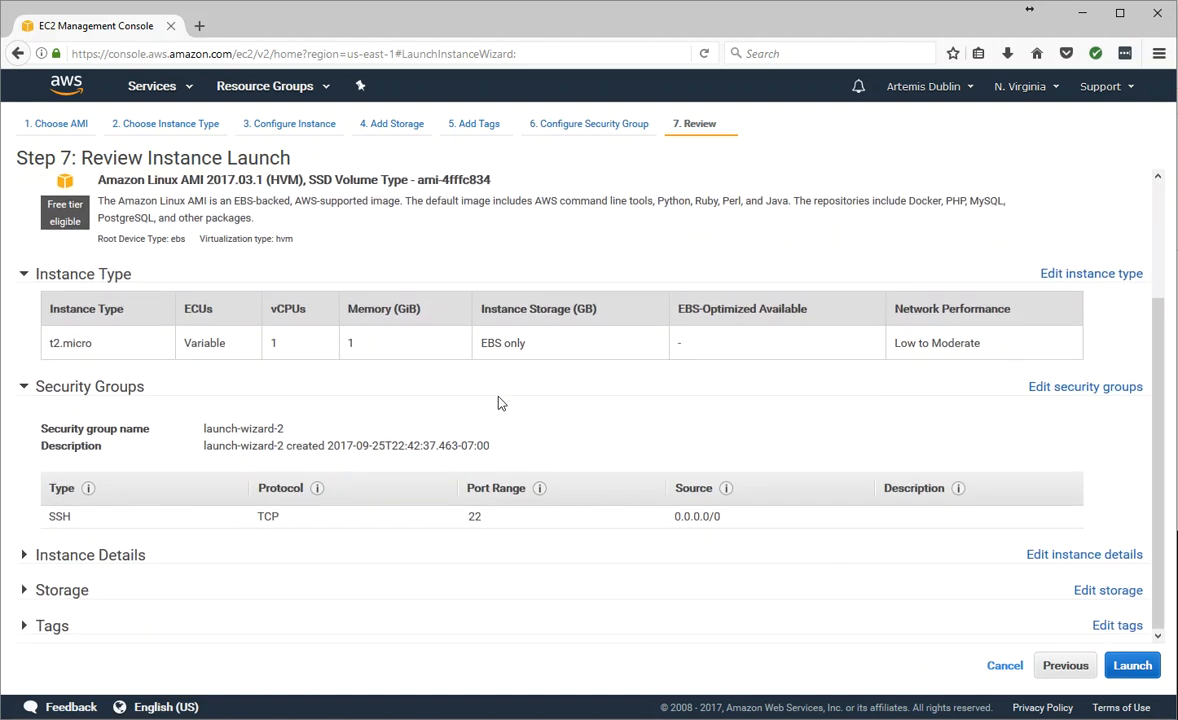
pyautogui.scroll(3, 670, 434)
pyautogui.scroll(-3, 573, 449)
pyautogui.click(25, 556)
pyautogui.scroll(-6, 68, 545)
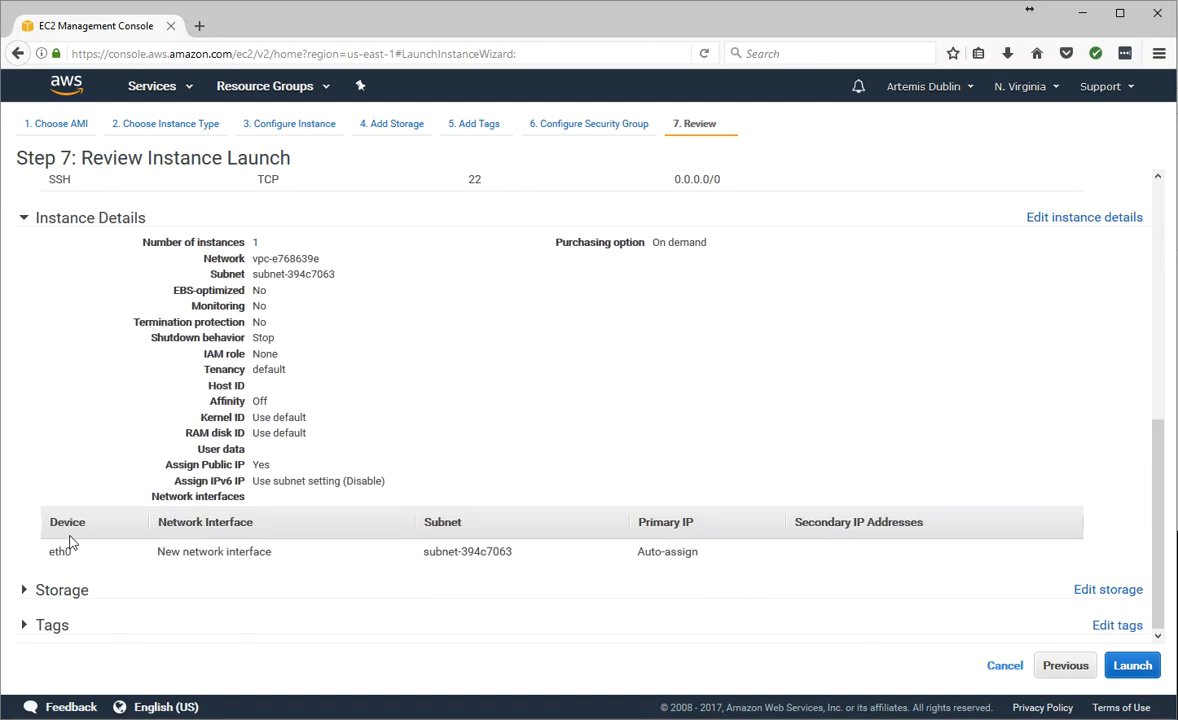
pyautogui.click(30, 592)
pyautogui.scroll(-2, 34, 592)
pyautogui.click(42, 627)
pyautogui.scroll(-1, 494, 491)
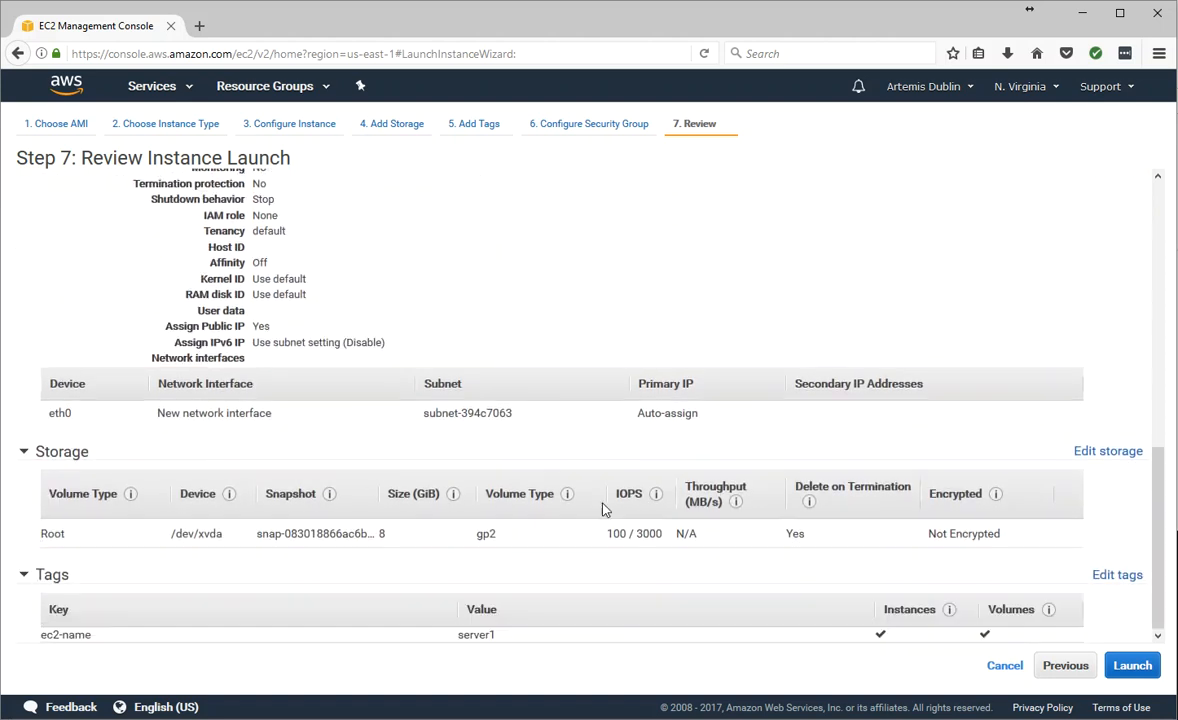
# Proceed to launch, create a new key pair named CompanyKeyPair2017, and save its private key file
pyautogui.click(1141, 670)
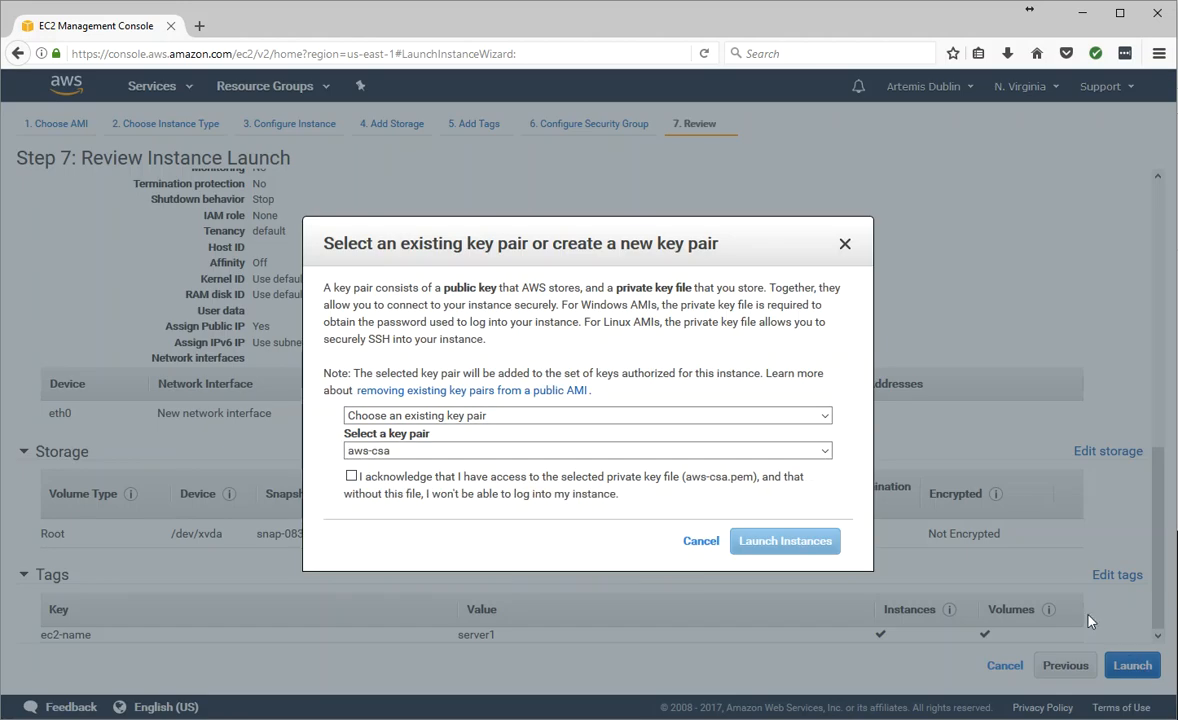
pyautogui.click(530, 420)
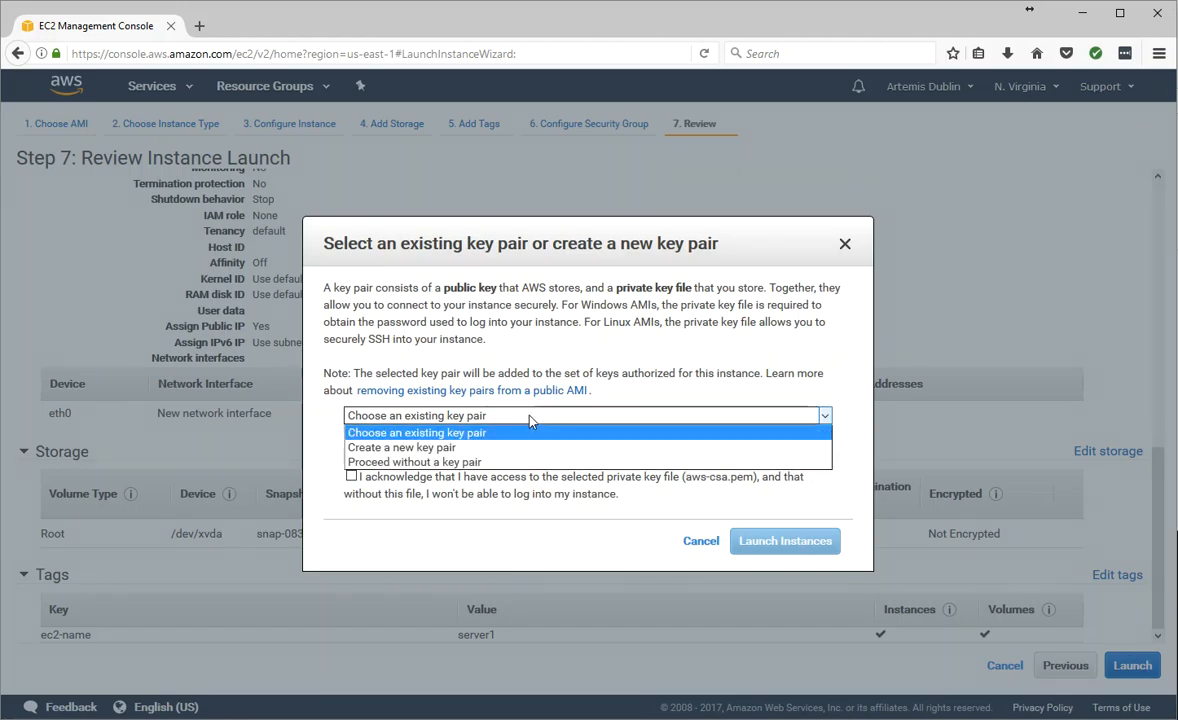
pyautogui.click(512, 448)
pyautogui.write('CompanyKeyPair2017')
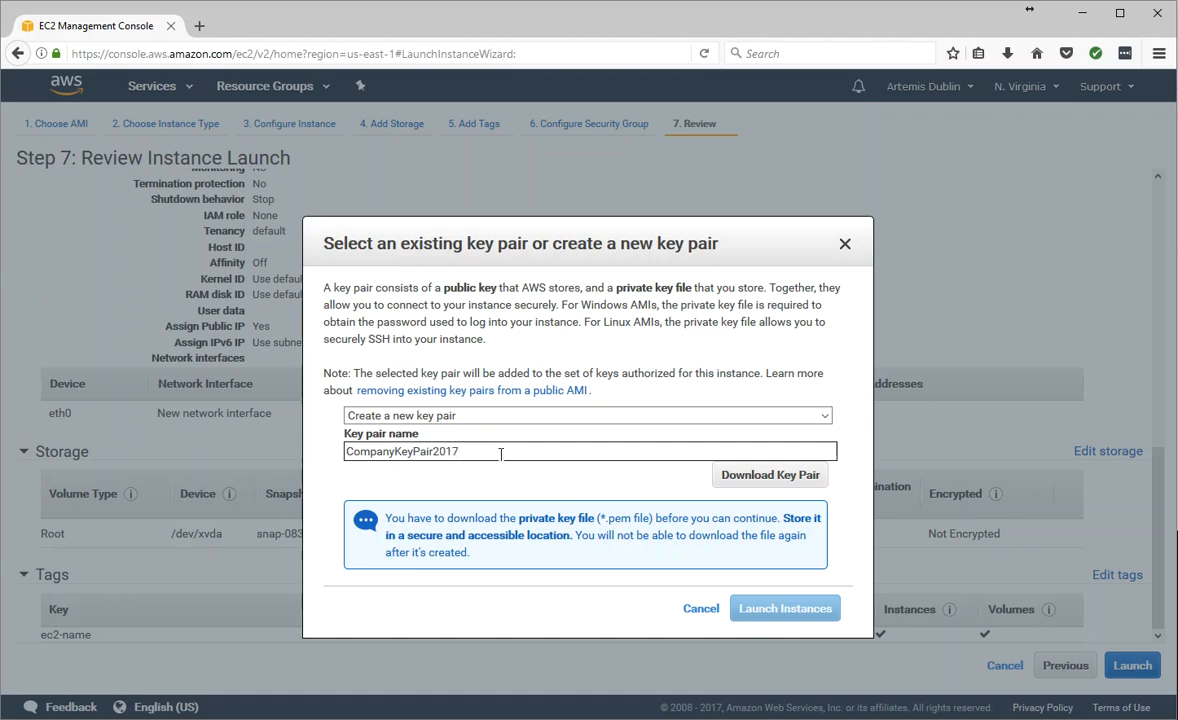
pyautogui.click(767, 476)
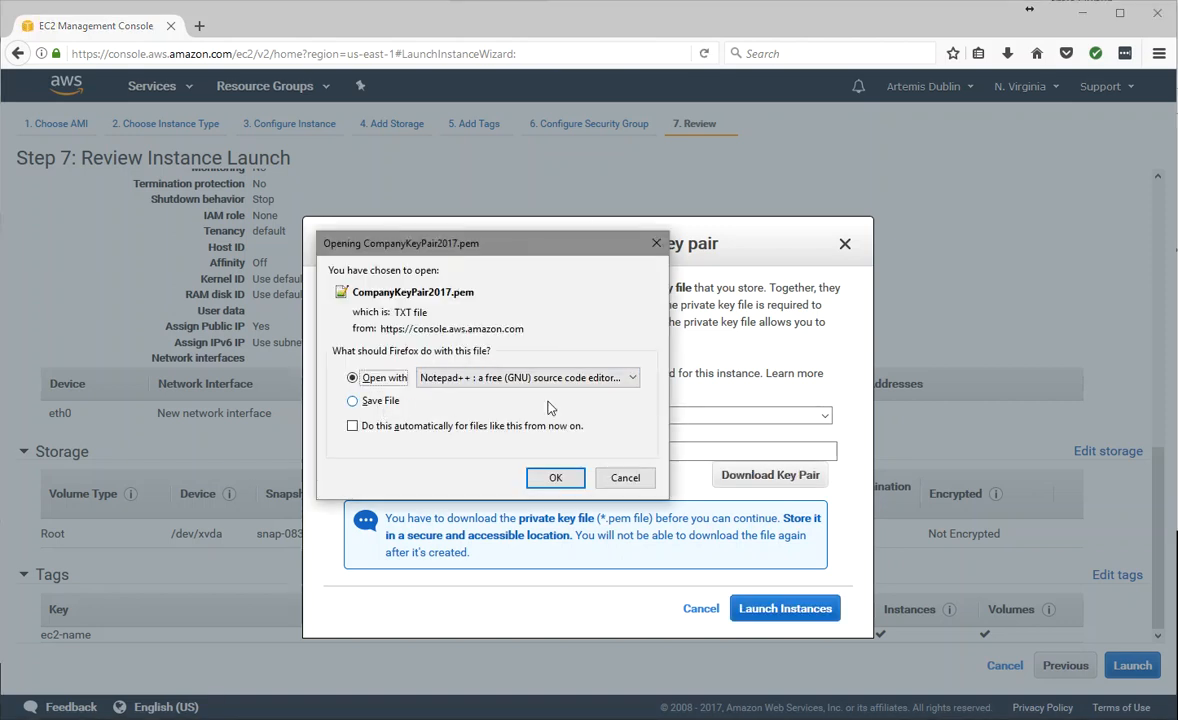
pyautogui.click(353, 401)
pyautogui.click(553, 479)
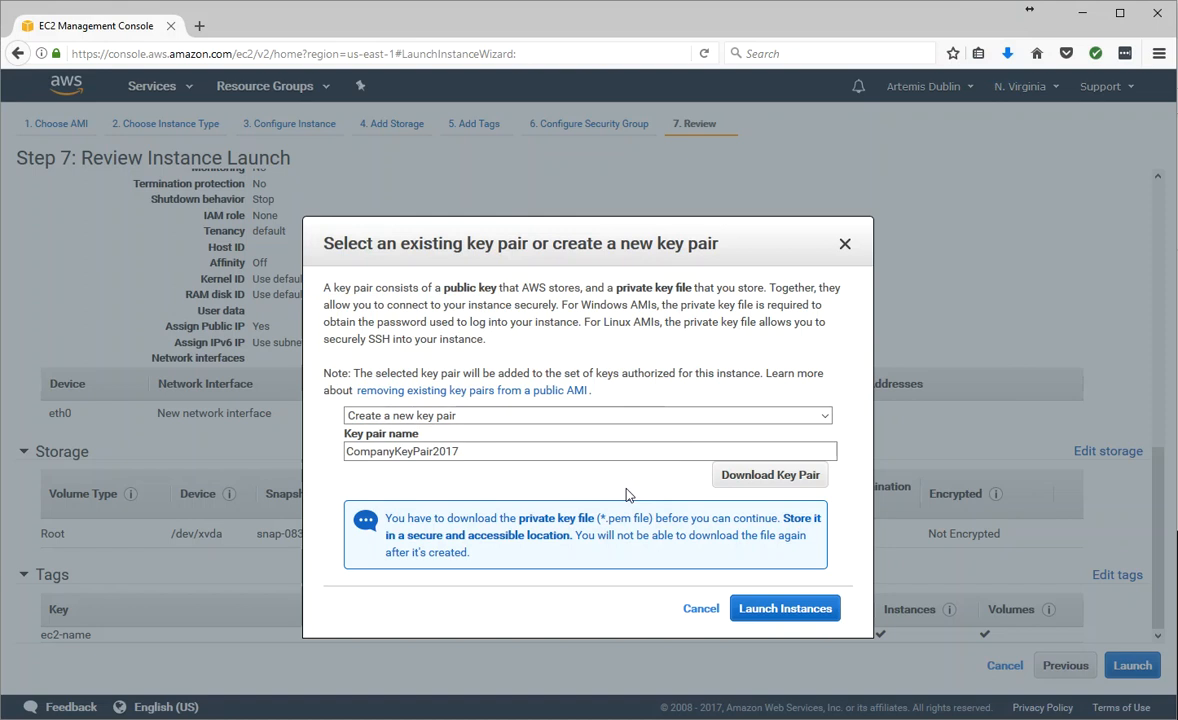
# Launch the instance with the new key pair and open the list of instances
pyautogui.click(783, 611)
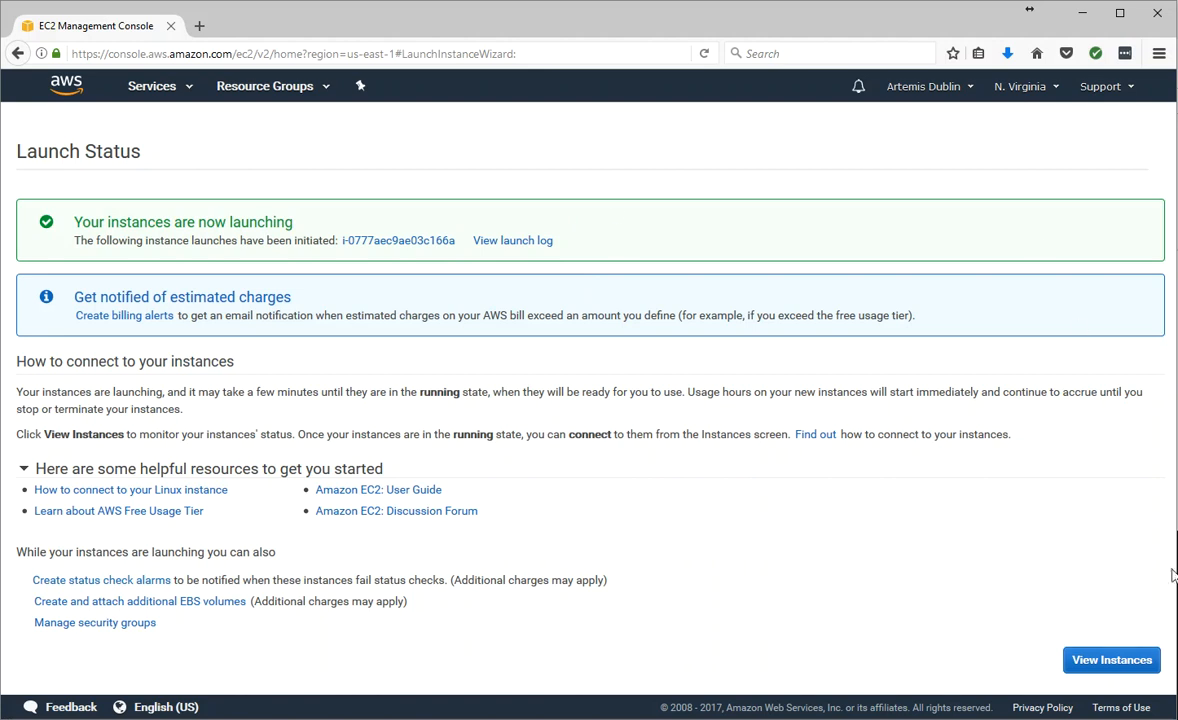
pyautogui.click(1112, 662)
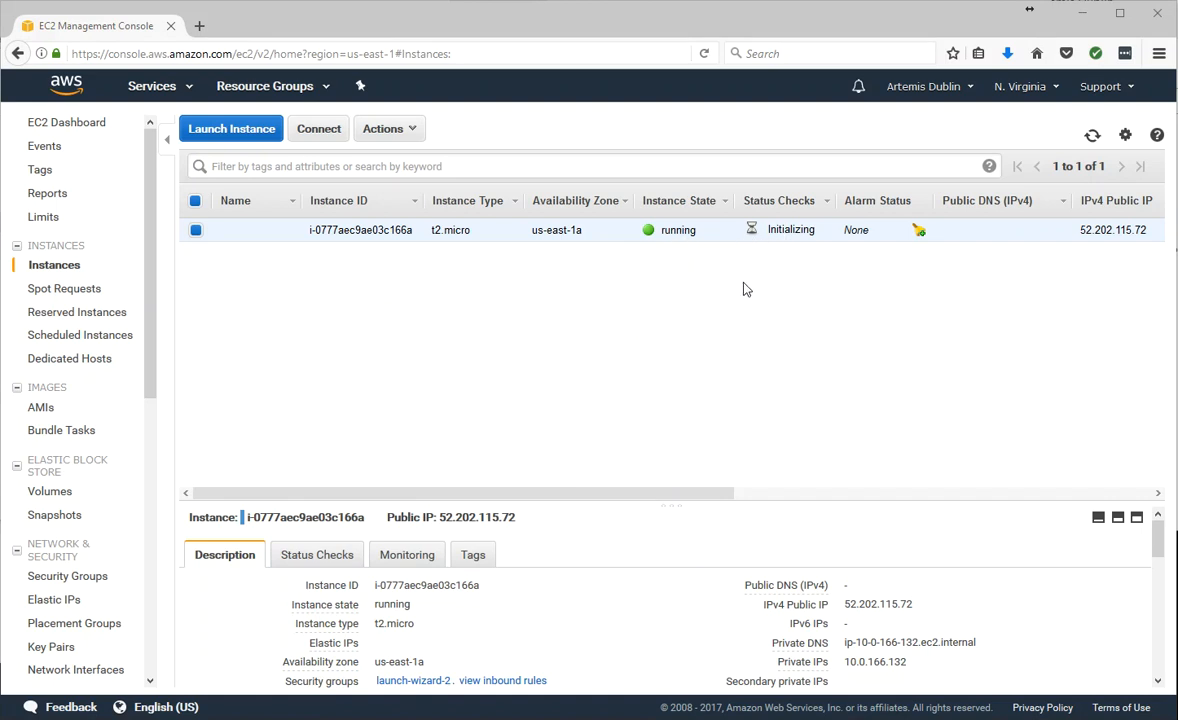
# Examine the new instance's list columns, description, status checks, monitoring and tags, ending back on its description
pyautogui.moveTo(628, 493); pyautogui.dragTo(878, 480)
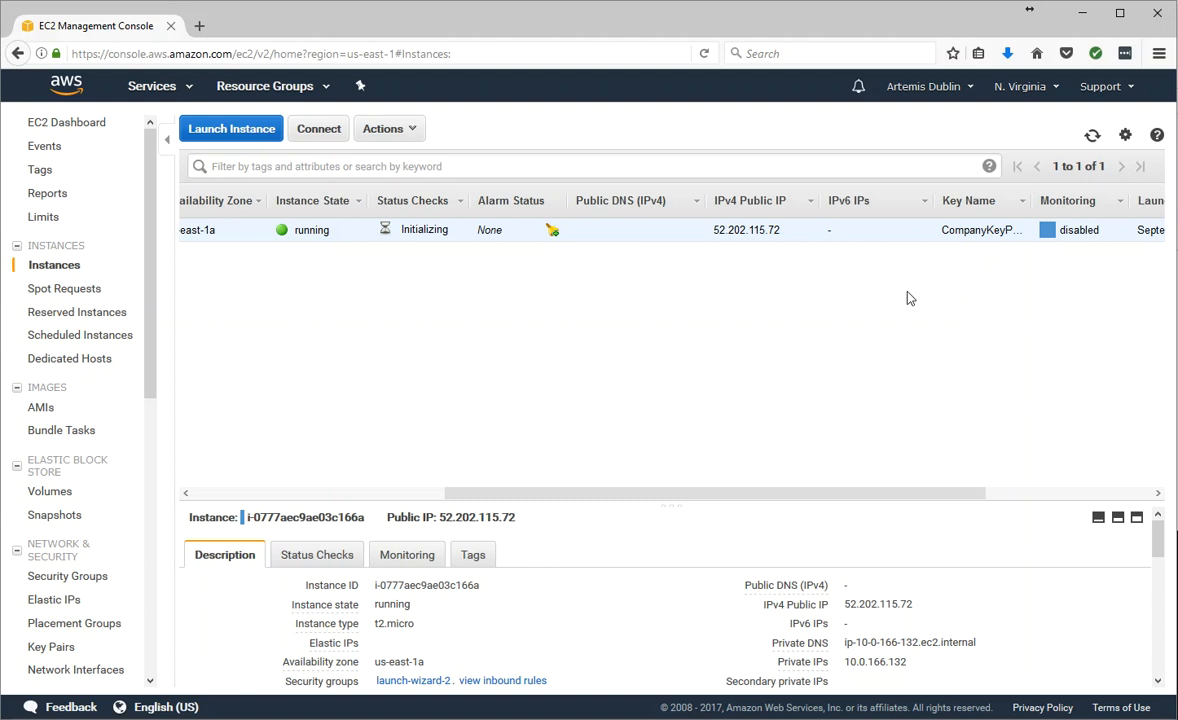
pyautogui.moveTo(973, 493); pyautogui.dragTo(536, 500)
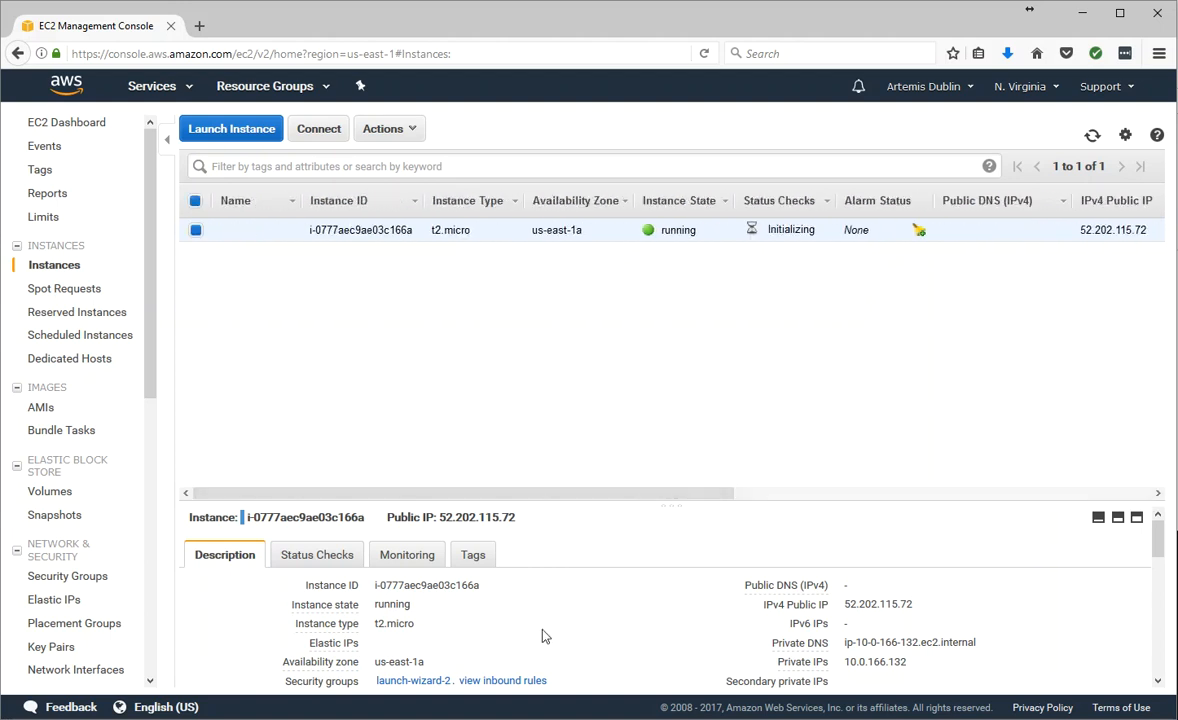
pyautogui.scroll(-2, 517, 615)
pyautogui.scroll(5, 517, 615)
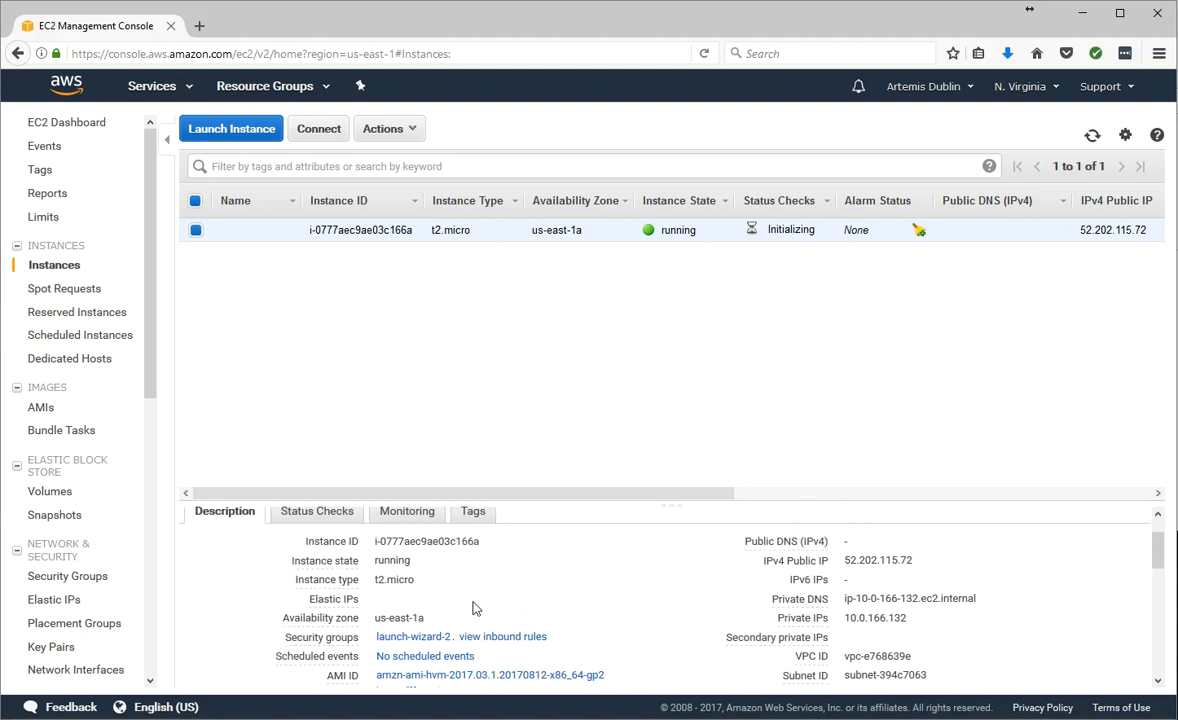
pyautogui.click(339, 573)
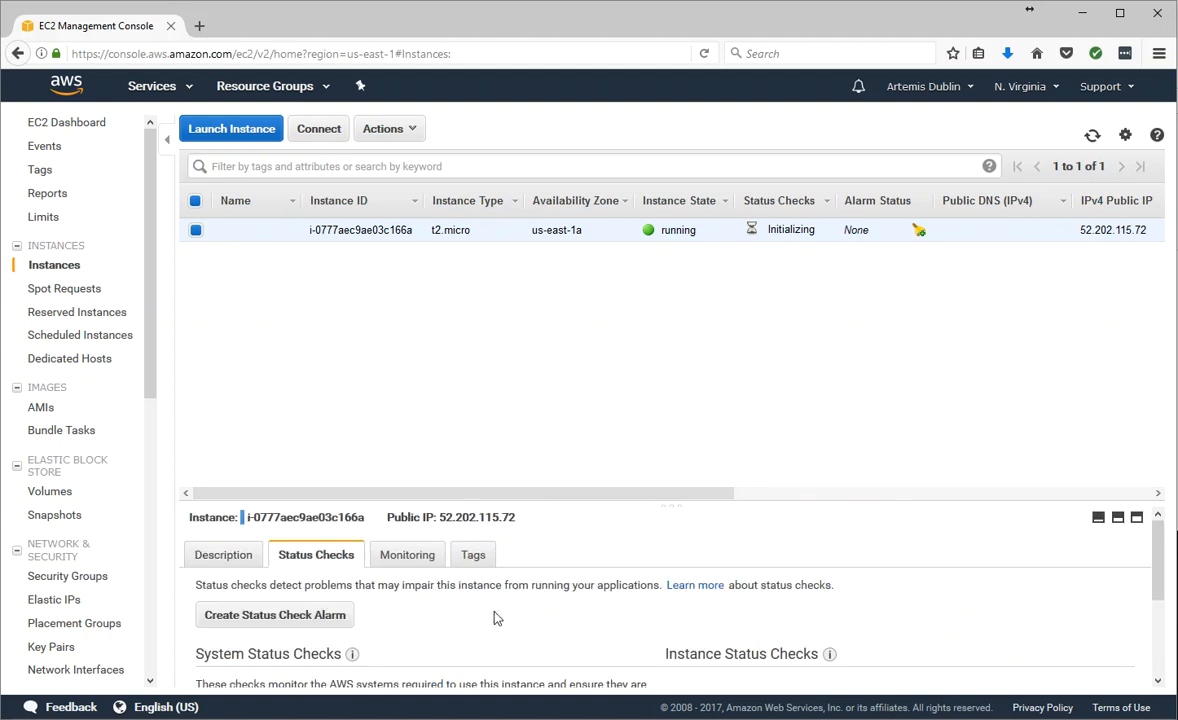
pyautogui.scroll(-2, 495, 619)
pyautogui.scroll(-1, 495, 619)
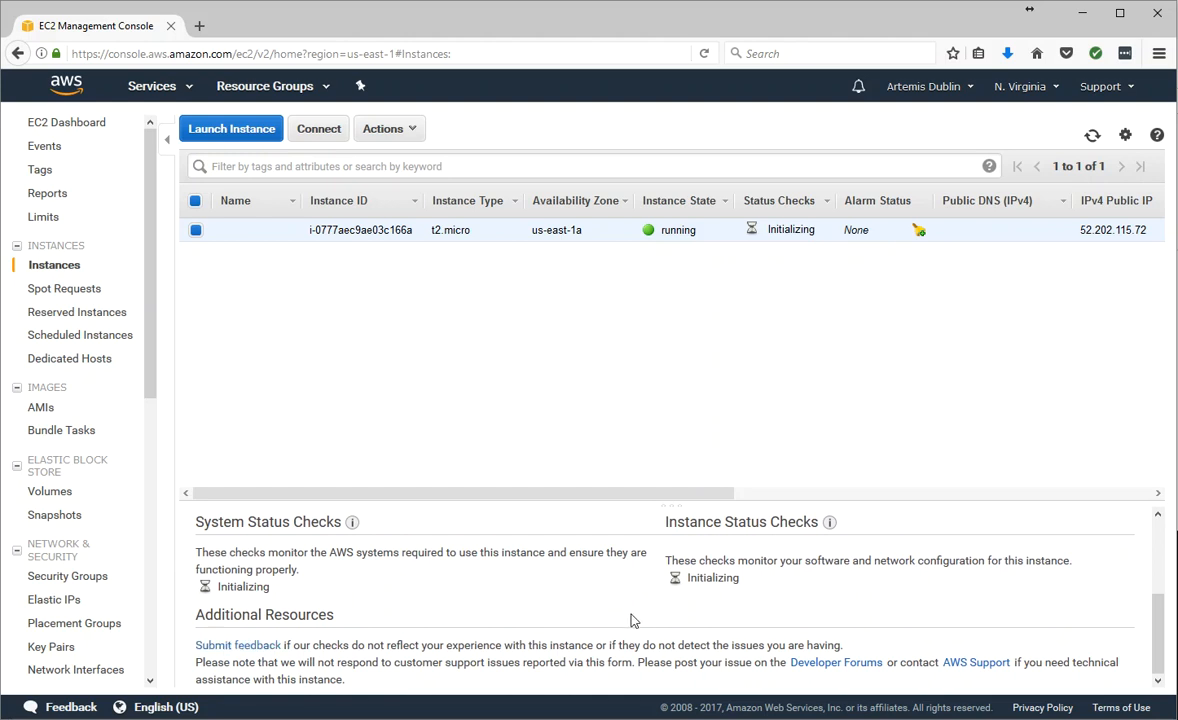
pyautogui.scroll(3, 634, 620)
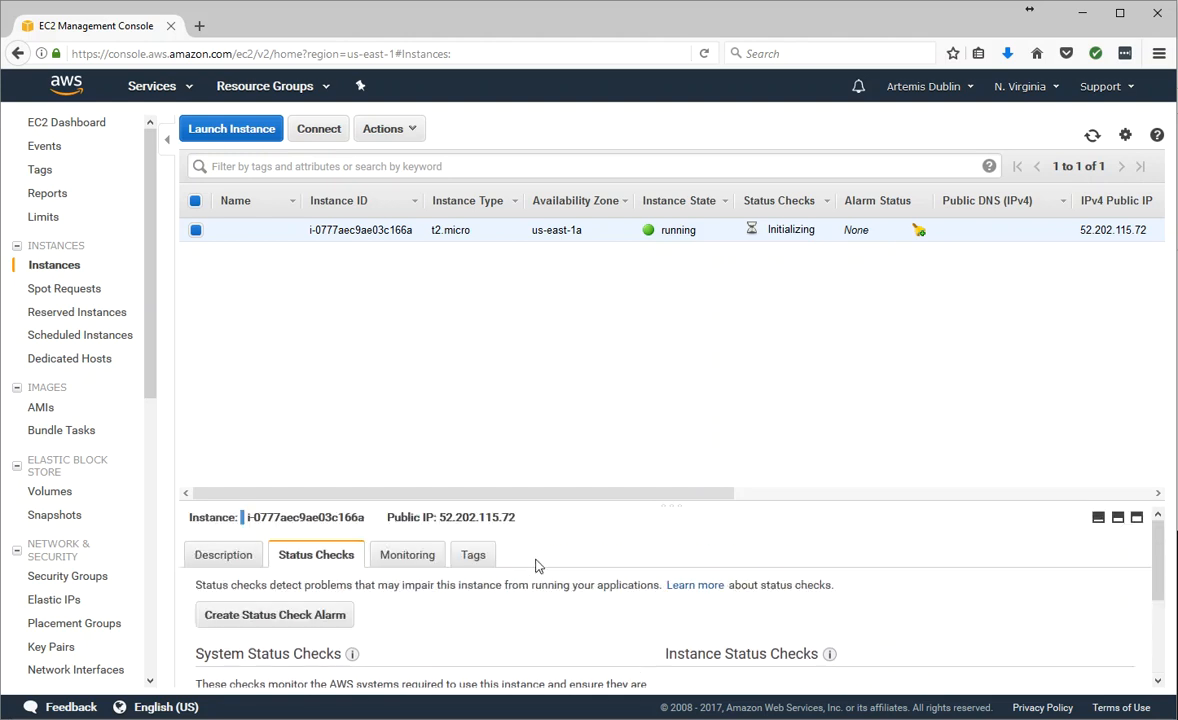
pyautogui.click(407, 561)
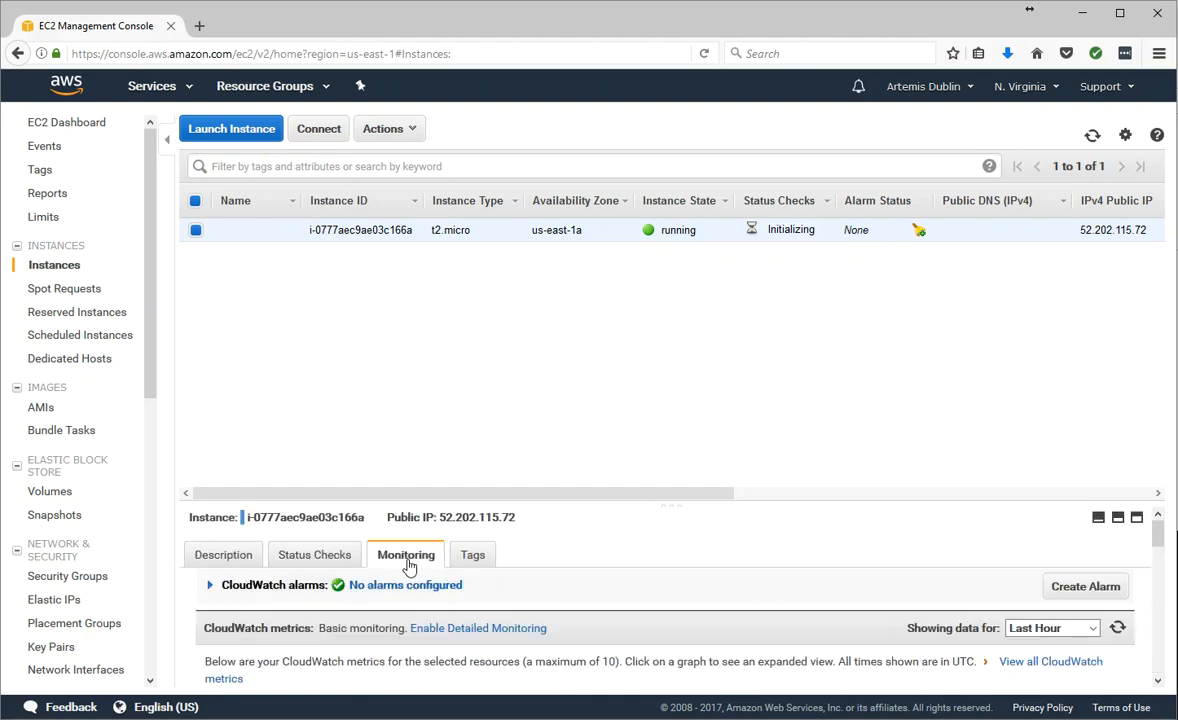
pyautogui.click(474, 558)
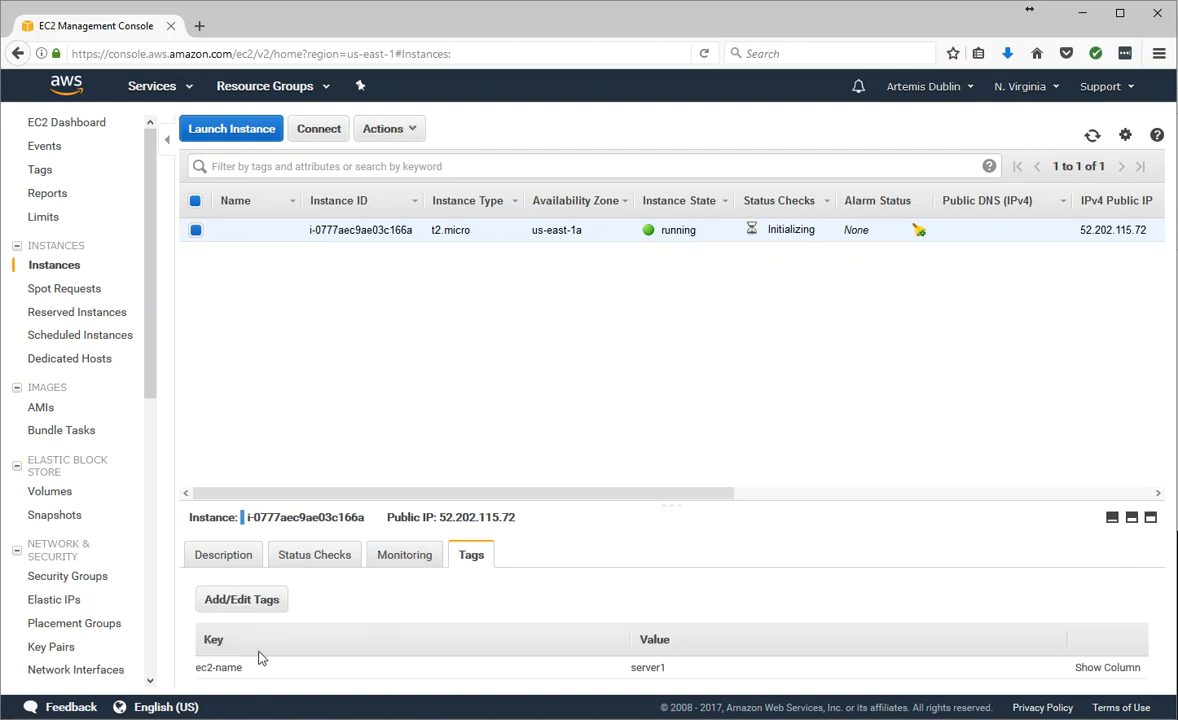
pyautogui.click(216, 561)
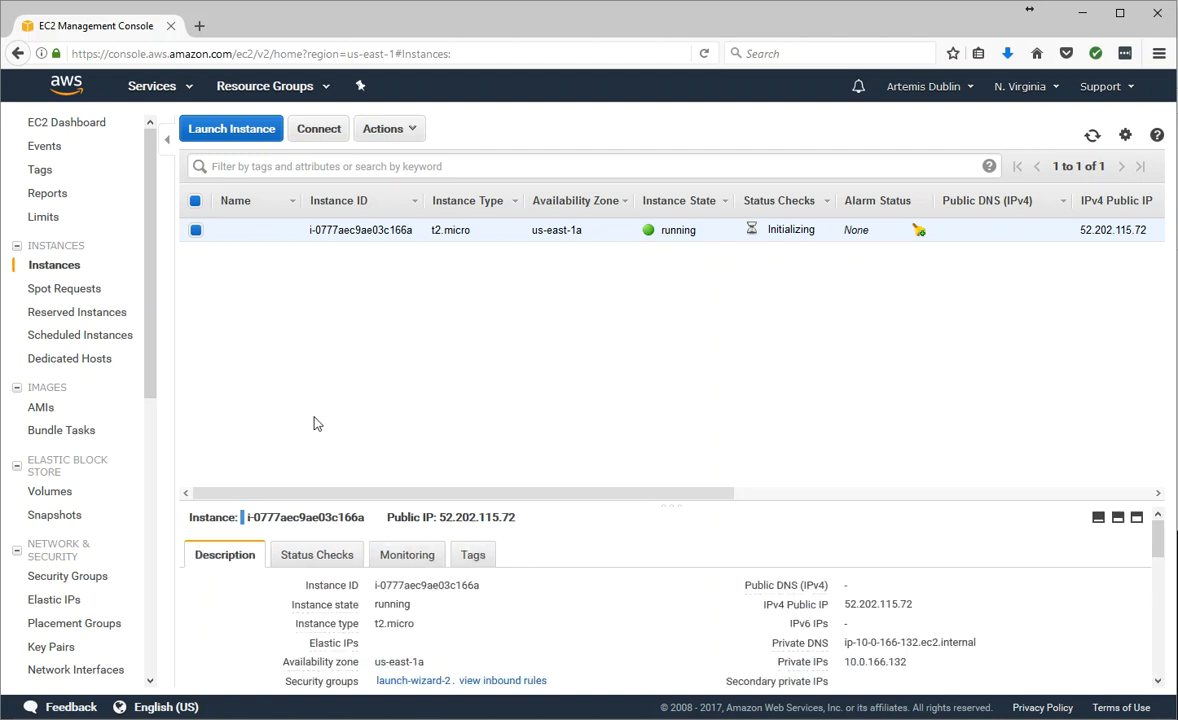